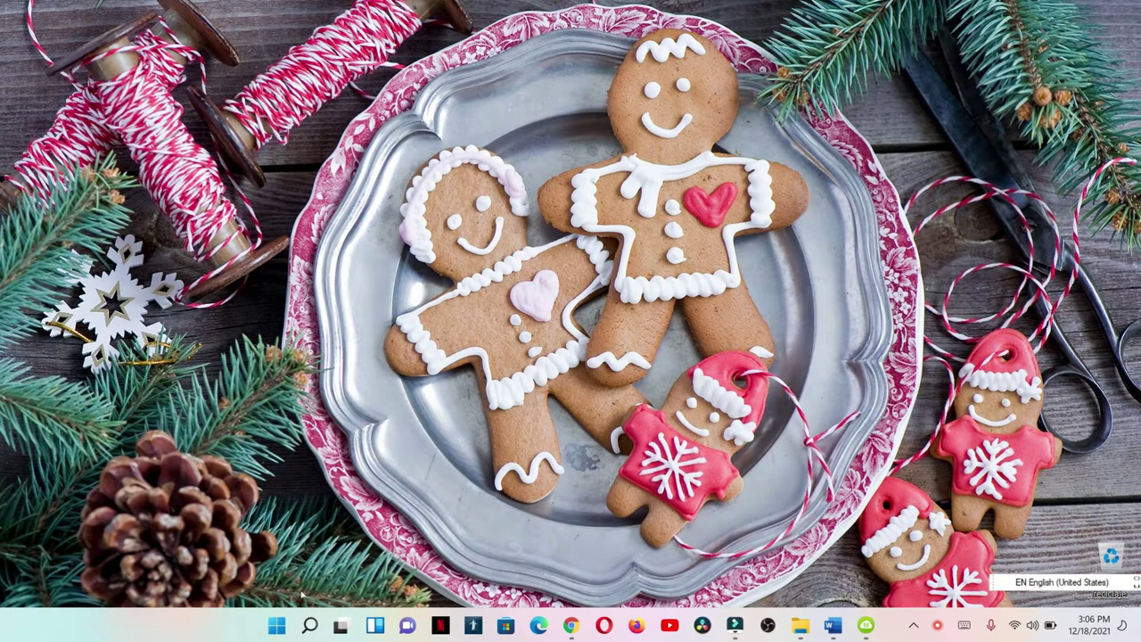
- Launch PowerPoint from Windows search and start a new Default Theme presentation
{"action": "left_click", "coordinate": [309, 625]}
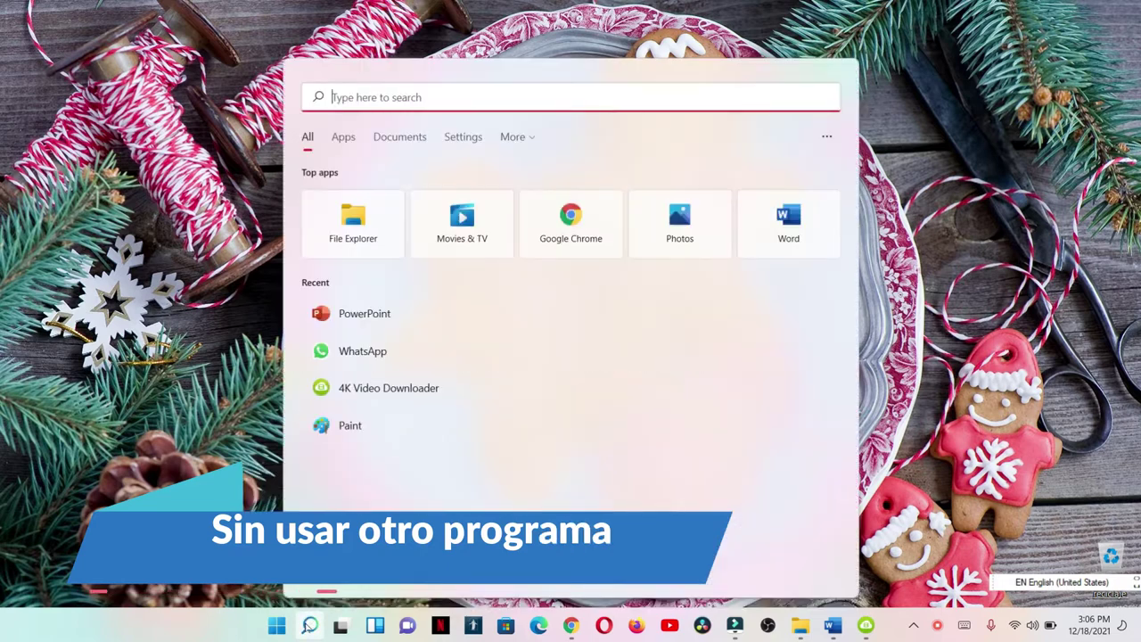
{"action": "left_click", "coordinate": [387, 328]}
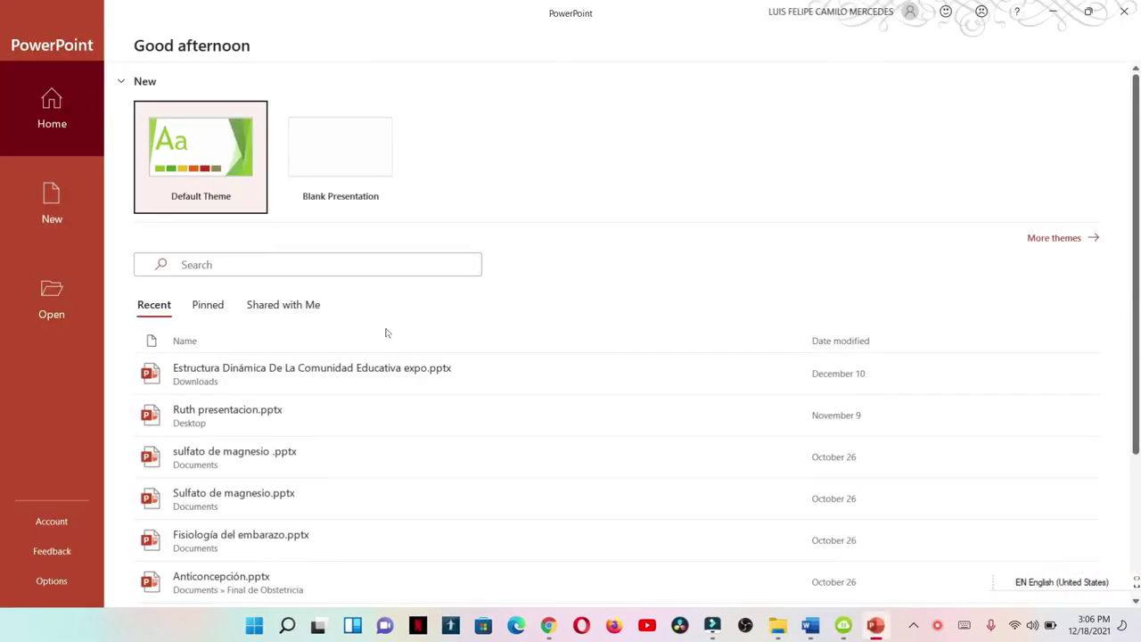
{"action": "left_click", "coordinate": [203, 205]}
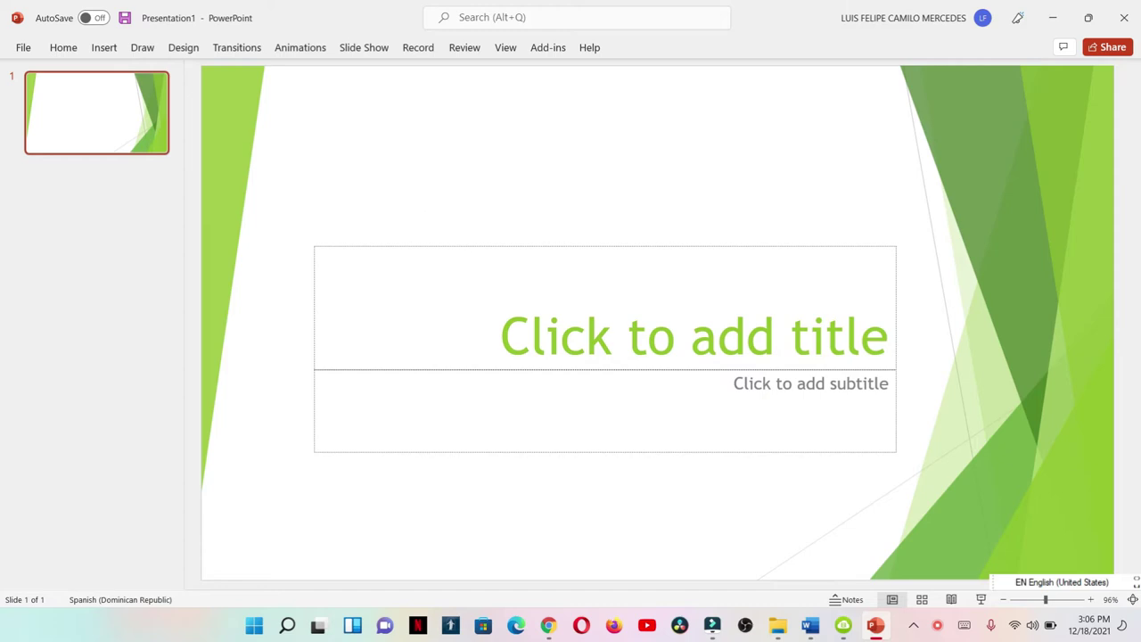
- Type 'Prueba para YouTube' as the first slide's title, correcting typos, and select the title line
{"action": "left_click", "coordinate": [491, 297]}
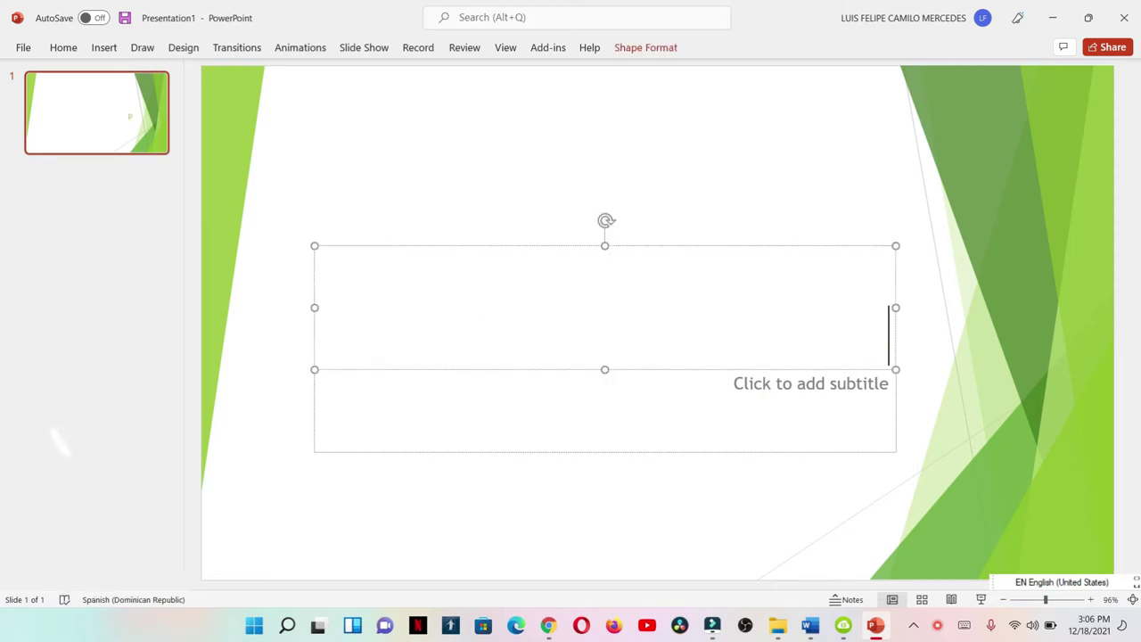
{"action": "type", "text": "P"}
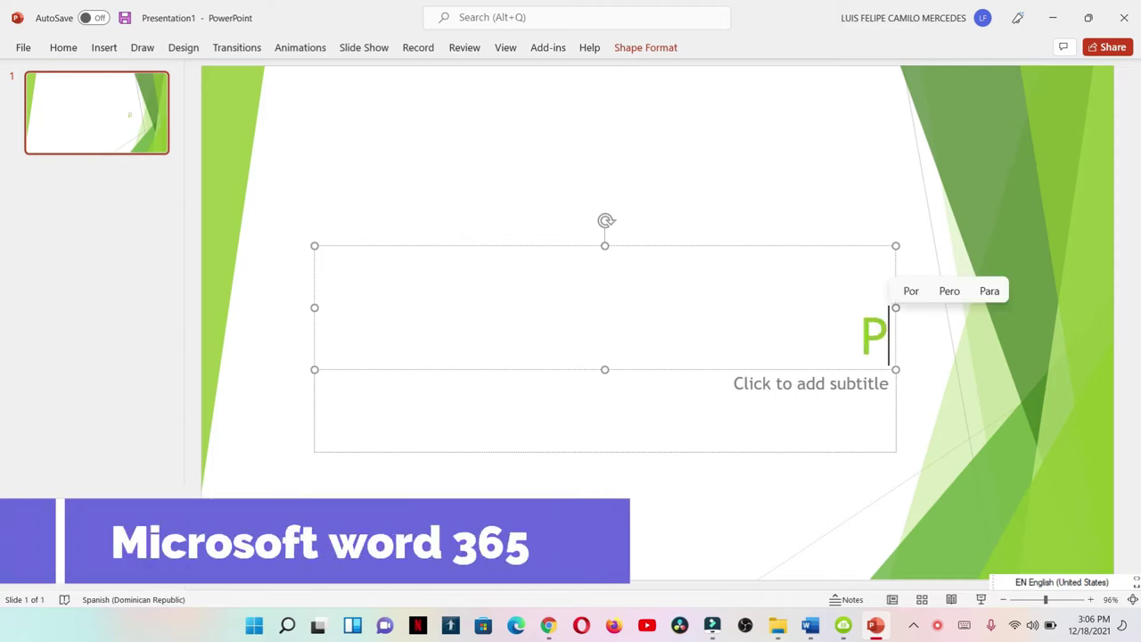
{"action": "type", "text": "ru"}
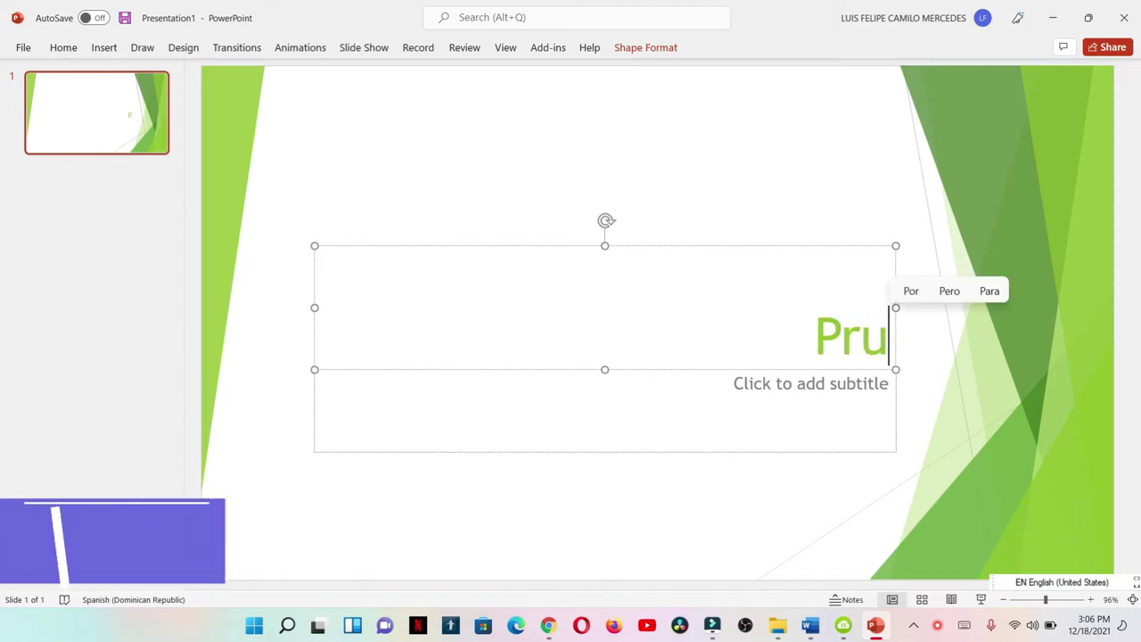
{"action": "type", "text": "bea"}
{"action": "key", "text": "BackSpace"}
{"action": "key", "text": "BackSpace"}
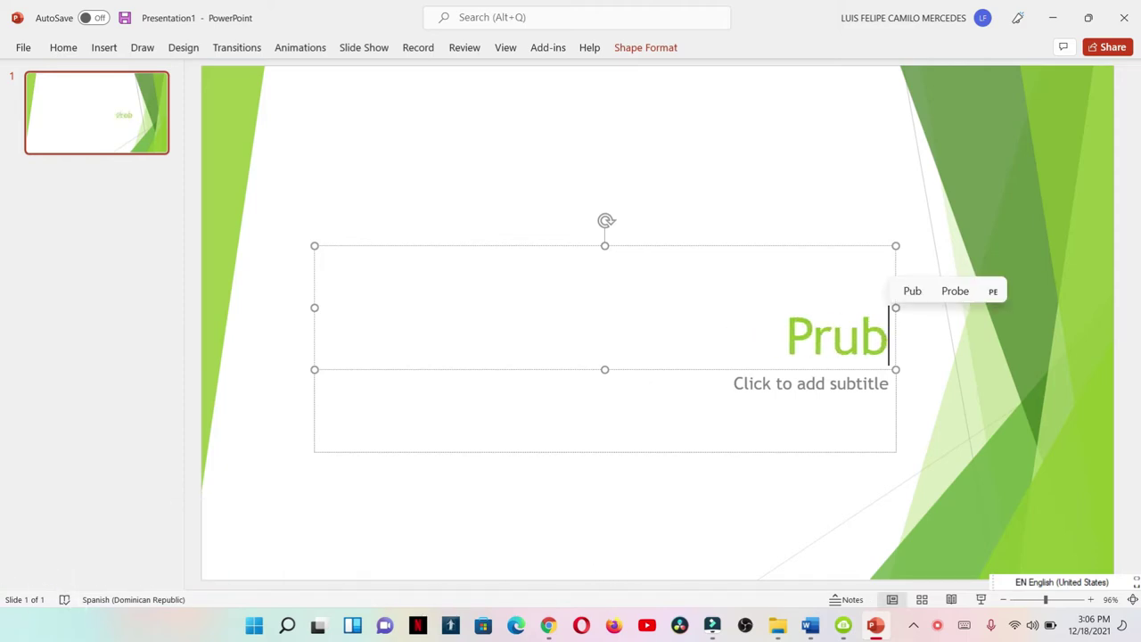
{"action": "key", "text": "BackSpace"}
{"action": "type", "text": "e"}
{"action": "key", "text": "BackSpace"}
{"action": "type", "text": "eba"}
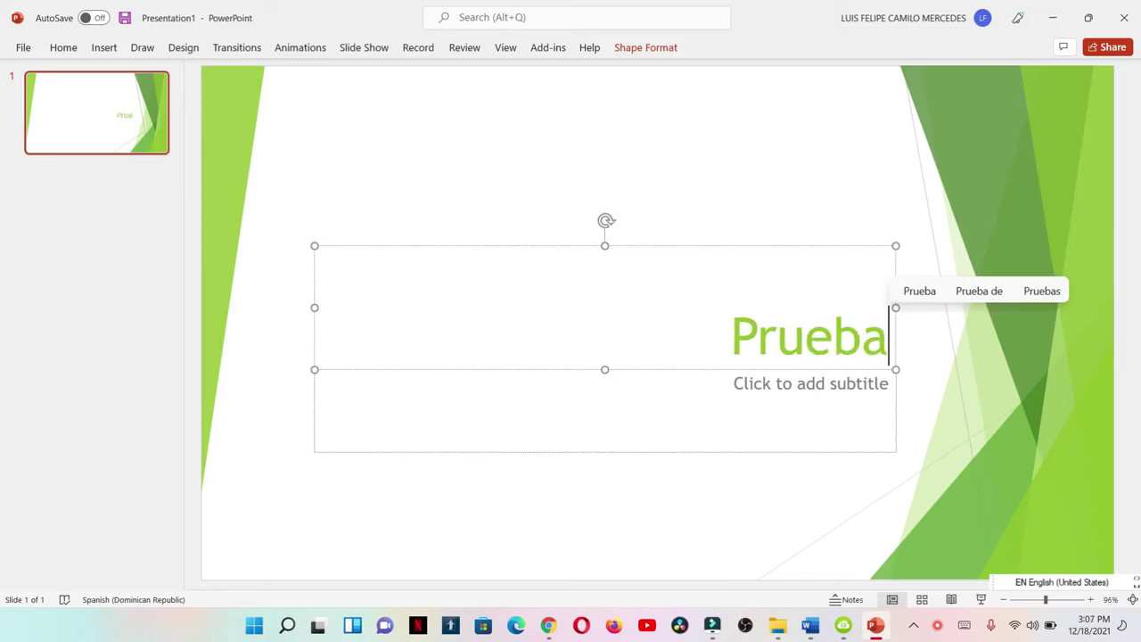
{"action": "type", "text": " para Y"}
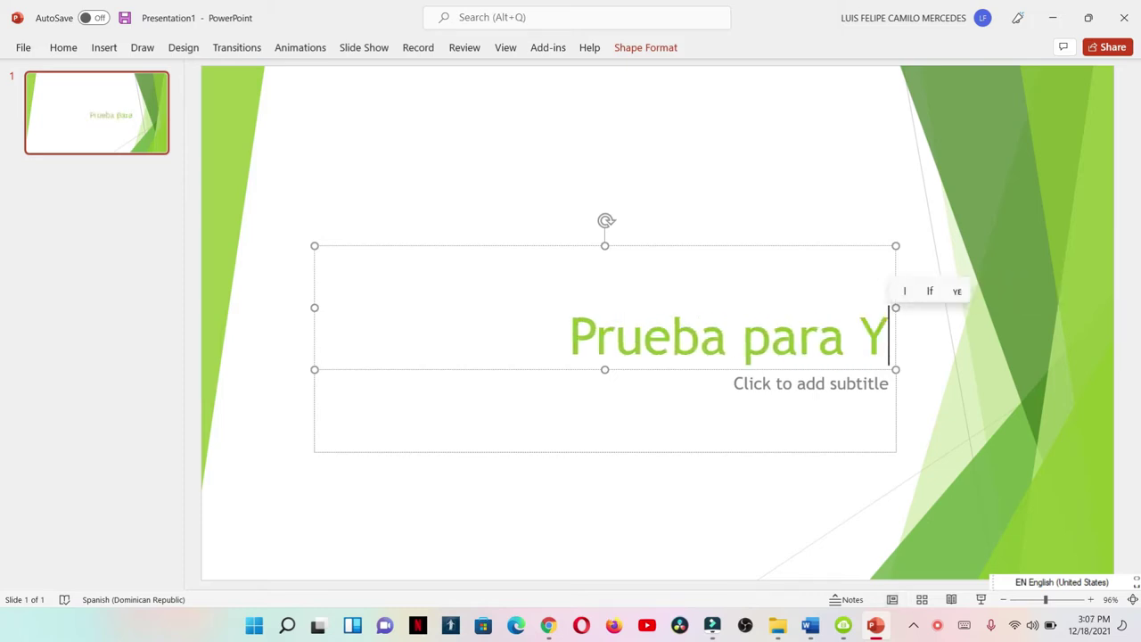
{"action": "type", "text": "ouTube"}
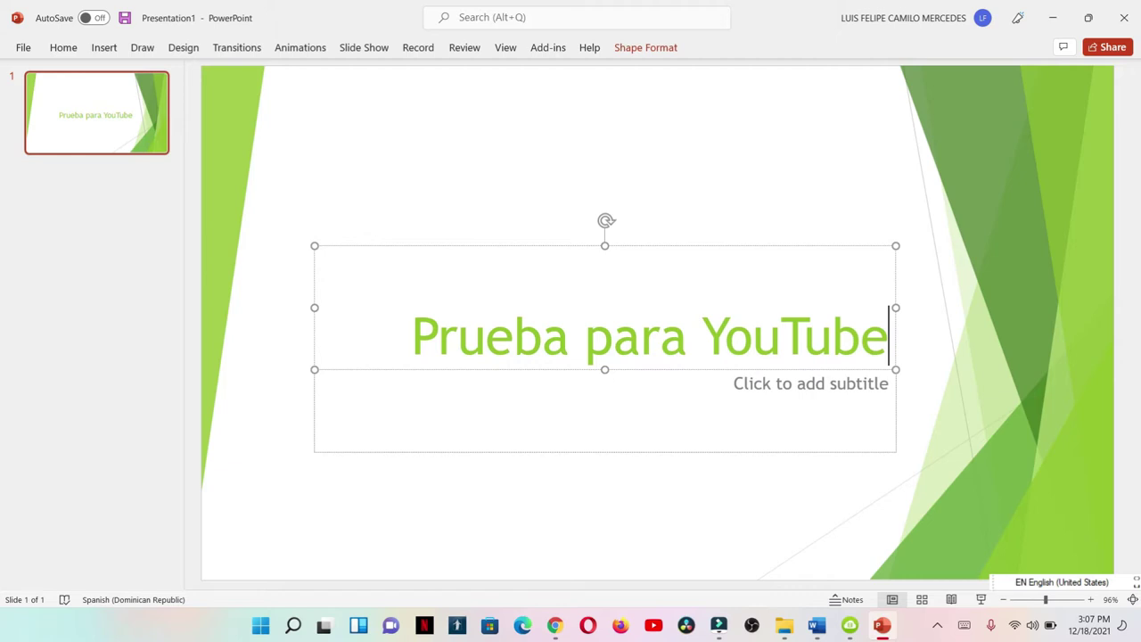
{"action": "left_click", "coordinate": [409, 331]}
{"action": "triple_click", "coordinate": [414, 327]}
{"action": "key", "text": "ctrl+c"}
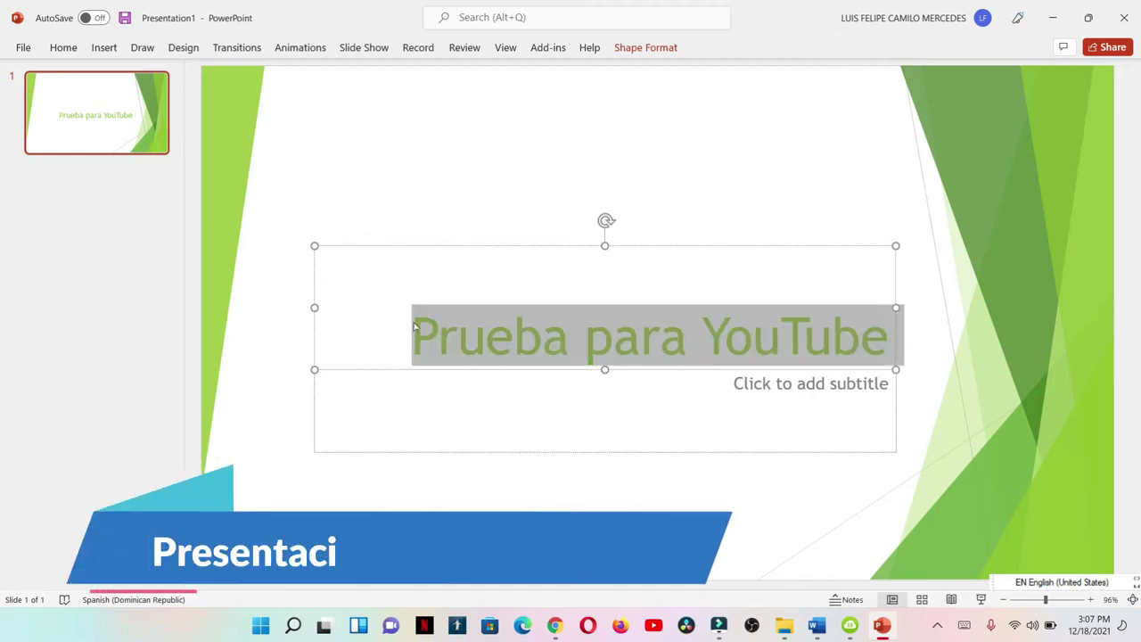
{"action": "left_click", "coordinate": [85, 180]}
- Add slides 2 and 3 and paste 'Prueba para YouTube' into each new slide's title
{"action": "right_click", "coordinate": [85, 180]}
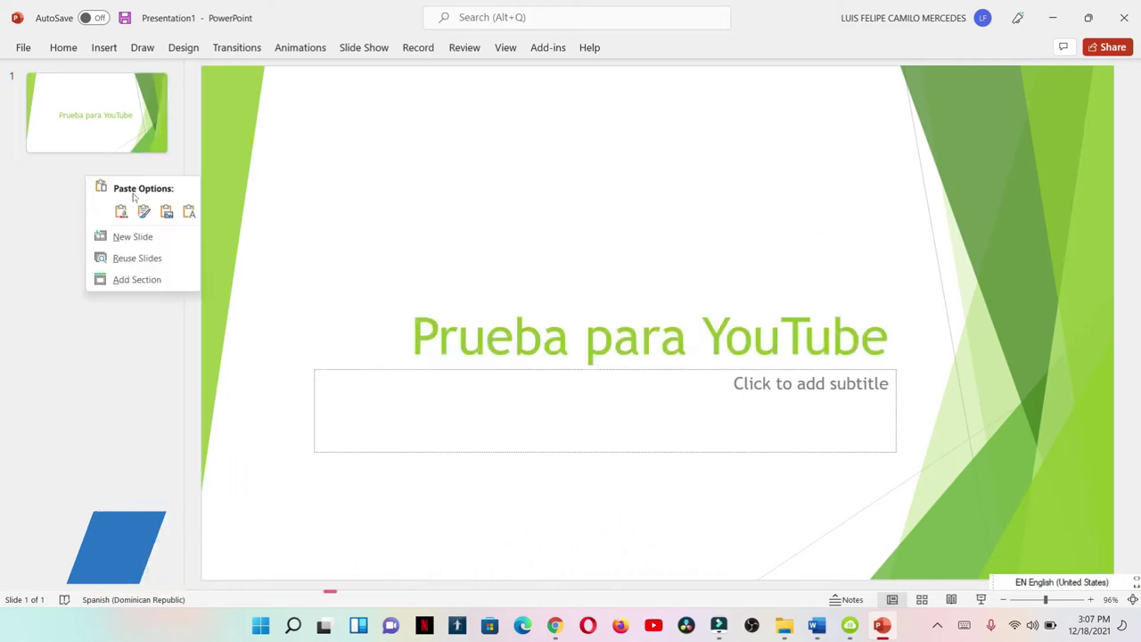
{"action": "left_click", "coordinate": [158, 236]}
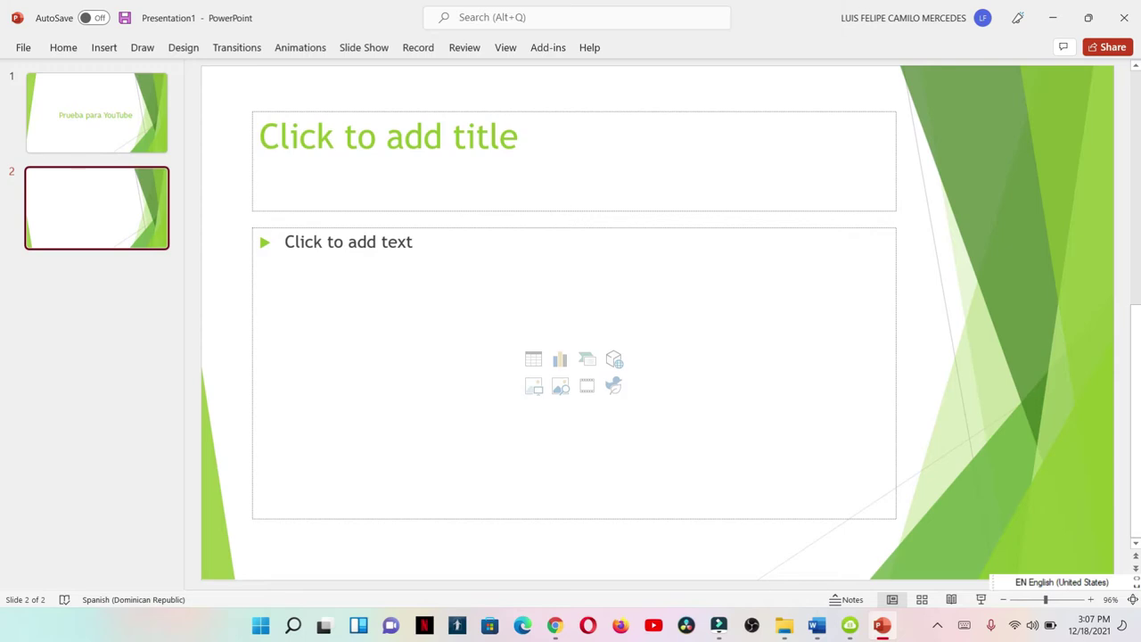
{"action": "left_click", "coordinate": [563, 196]}
{"action": "key", "text": "ctrl+v"}
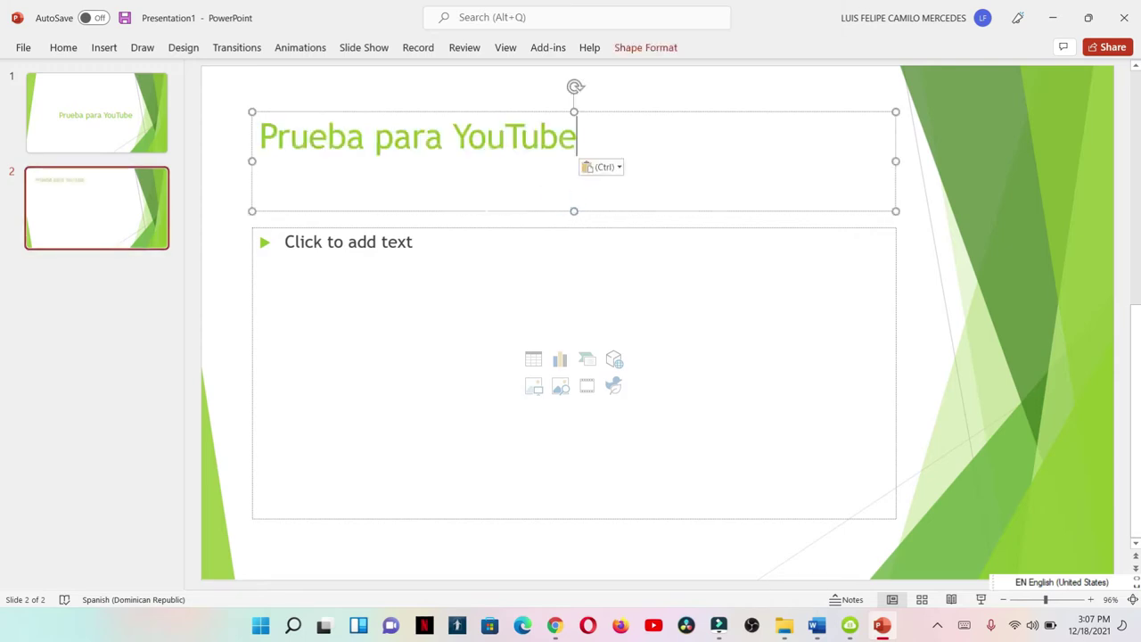
{"action": "right_click", "coordinate": [125, 283]}
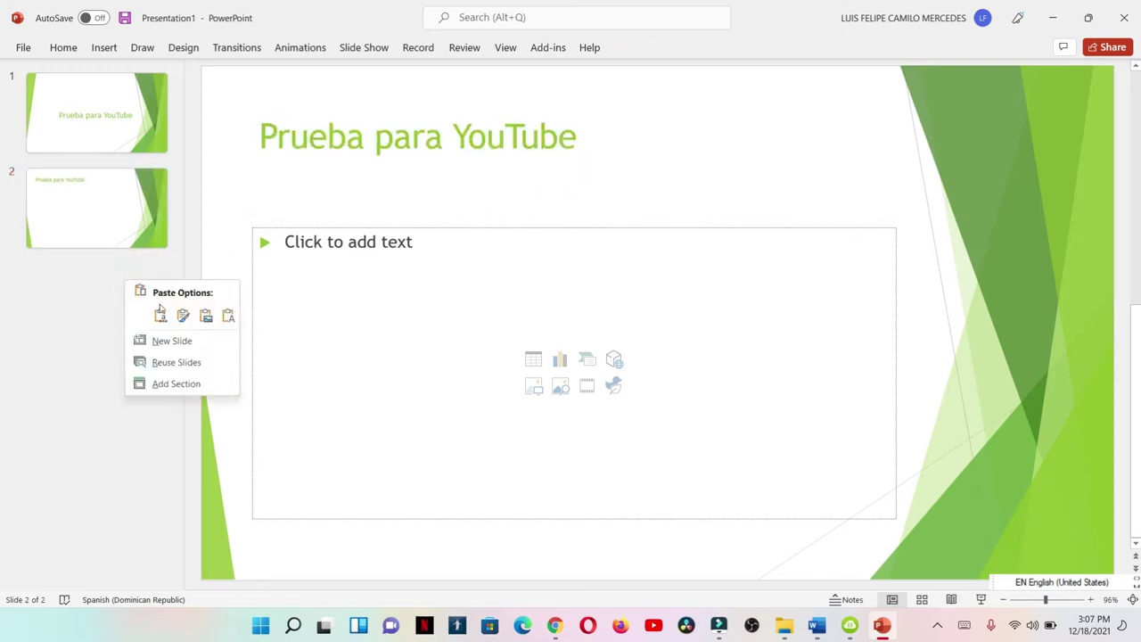
{"action": "left_click", "coordinate": [177, 338]}
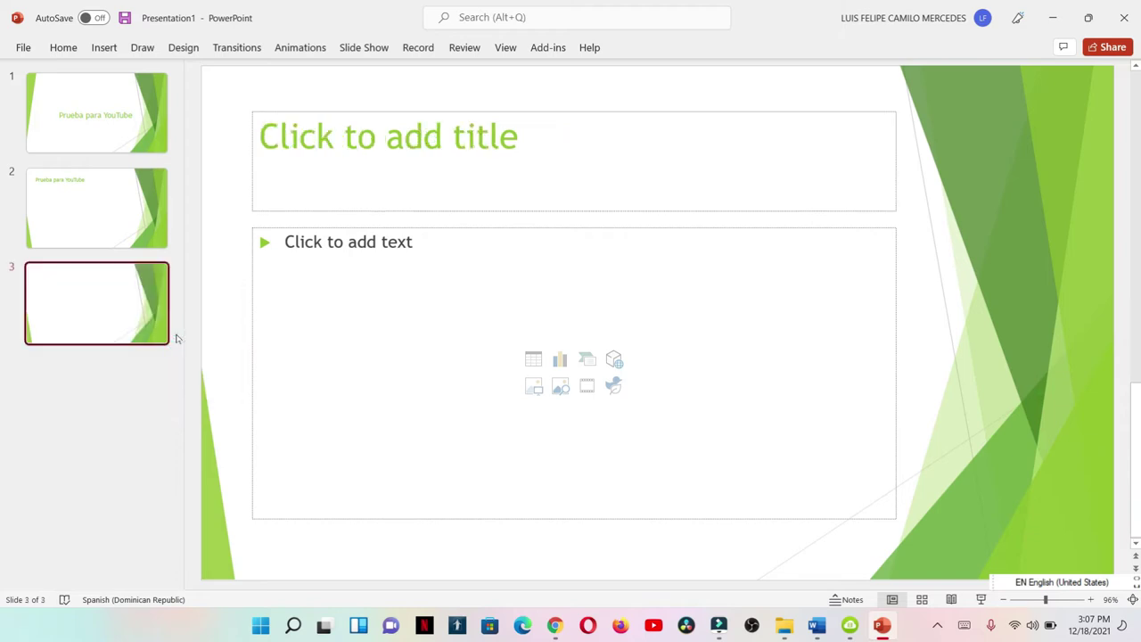
{"action": "left_click", "coordinate": [416, 130]}
{"action": "key", "text": "ctrl+v"}
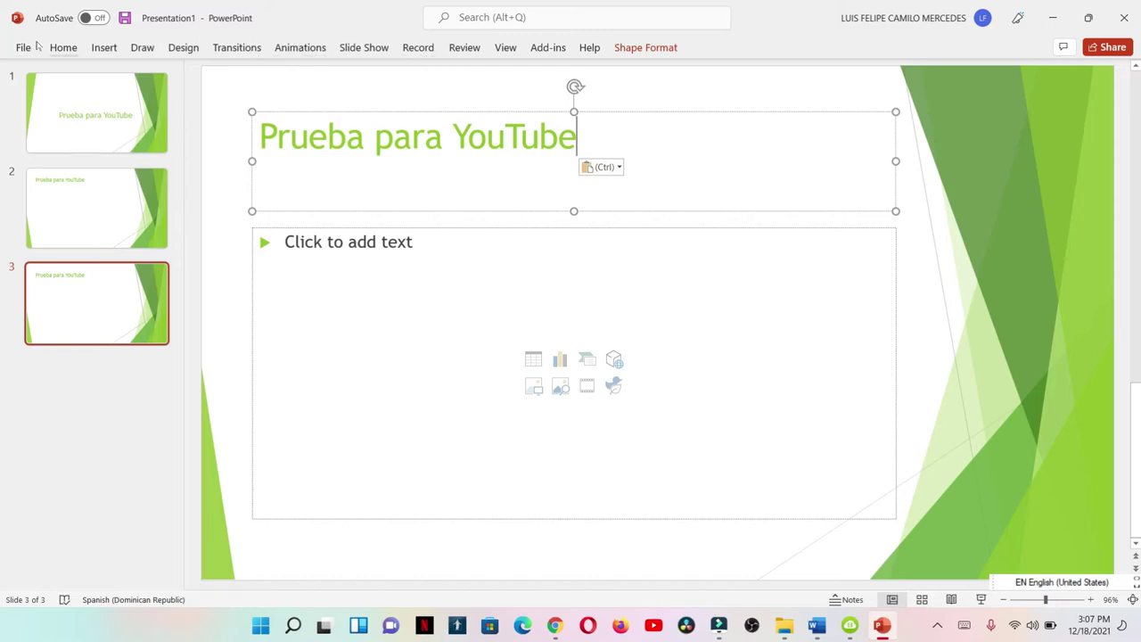
- Start recording the slide show From Beginning using the Record tab's Record dropdown
{"action": "left_click", "coordinate": [419, 47]}
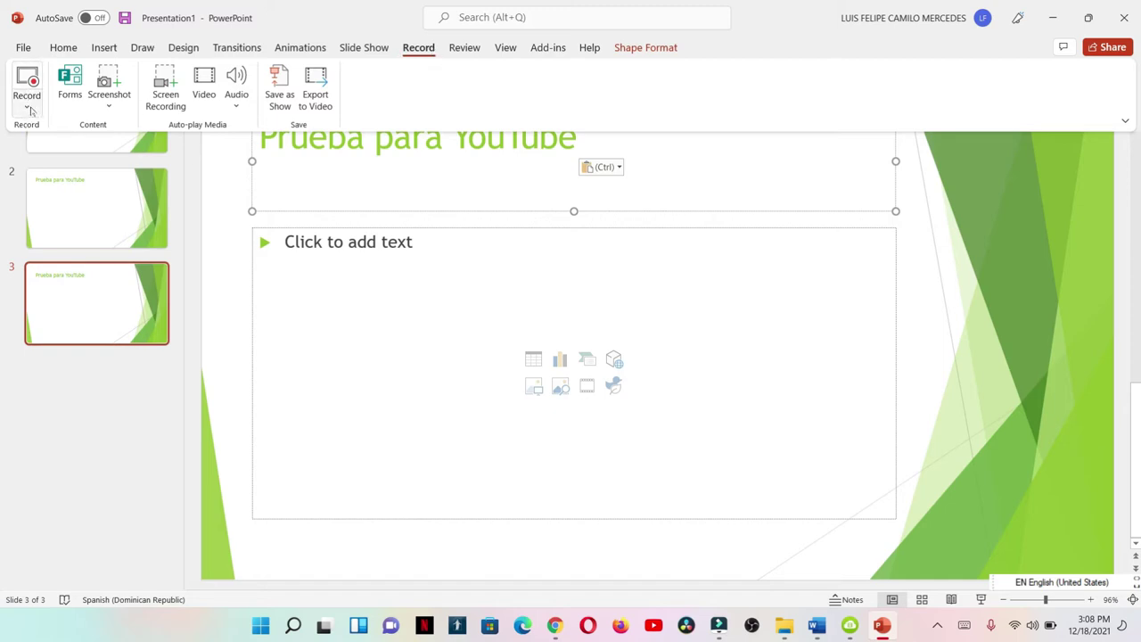
{"action": "left_click", "coordinate": [28, 107]}
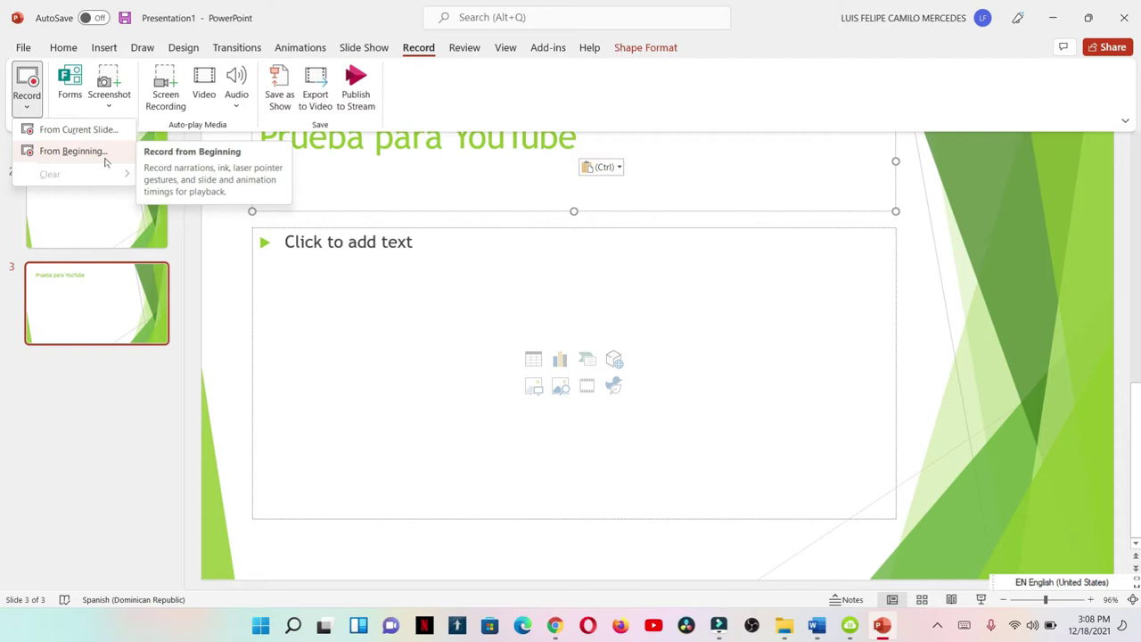
{"action": "left_click", "coordinate": [105, 154]}
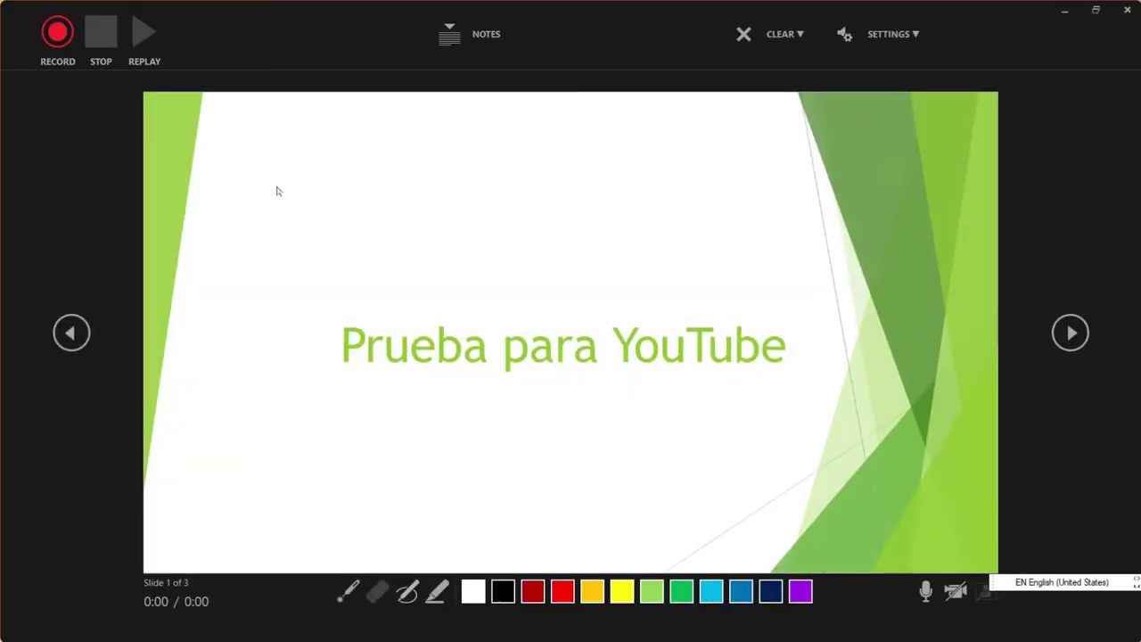
- Record timings while advancing through slides 2 and 3 to the end of the show
{"action": "left_click", "coordinate": [64, 38]}
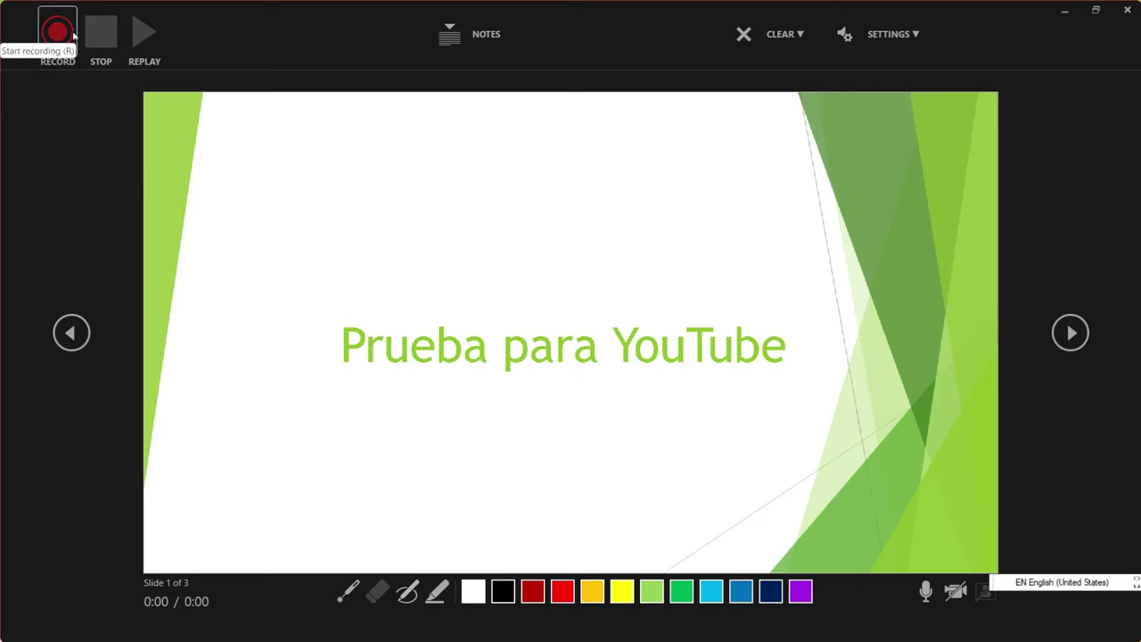
{"action": "left_click", "coordinate": [74, 36]}
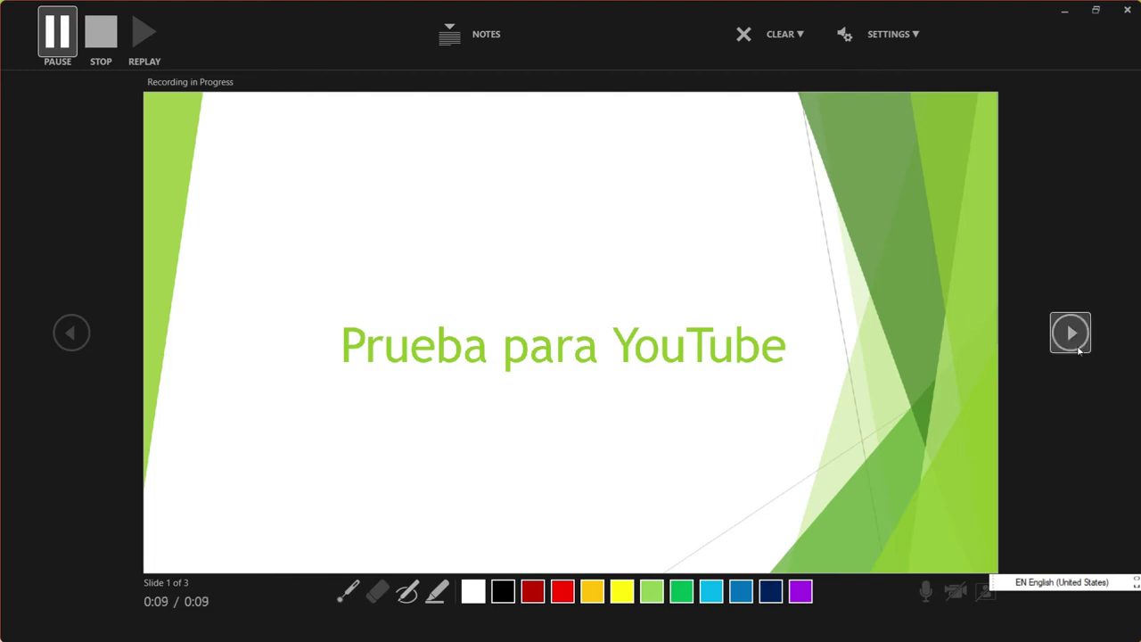
{"action": "left_click", "coordinate": [1071, 335]}
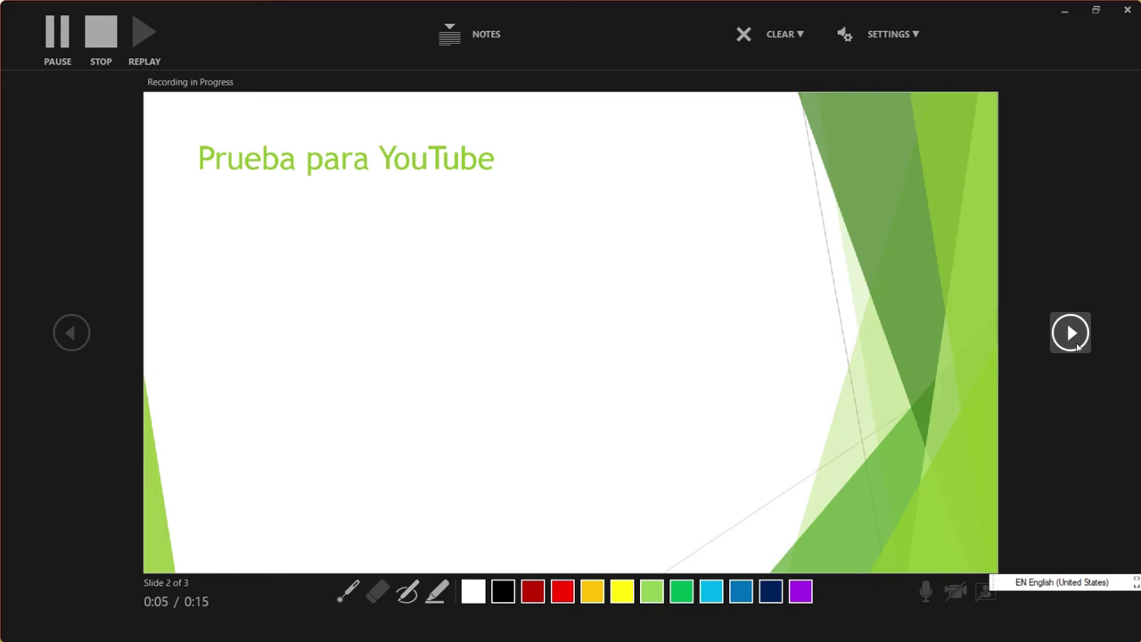
{"action": "left_click", "coordinate": [1077, 346]}
{"action": "left_click", "coordinate": [1076, 346]}
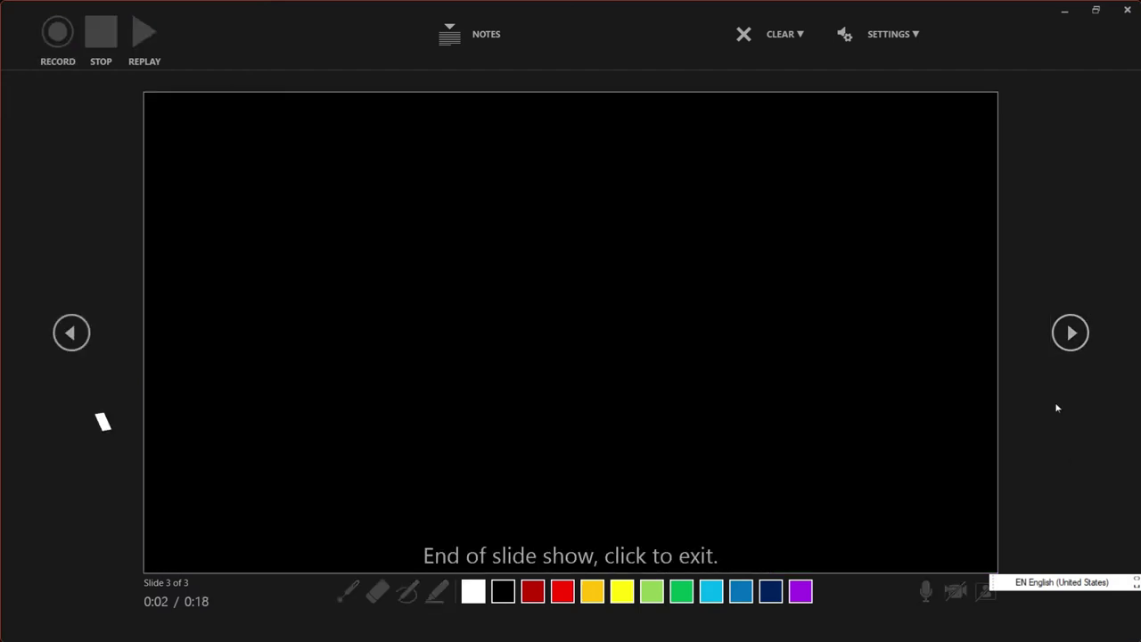
- Step back to slide 1 in the recording window, keeping the window maximized
{"action": "left_click", "coordinate": [54, 348]}
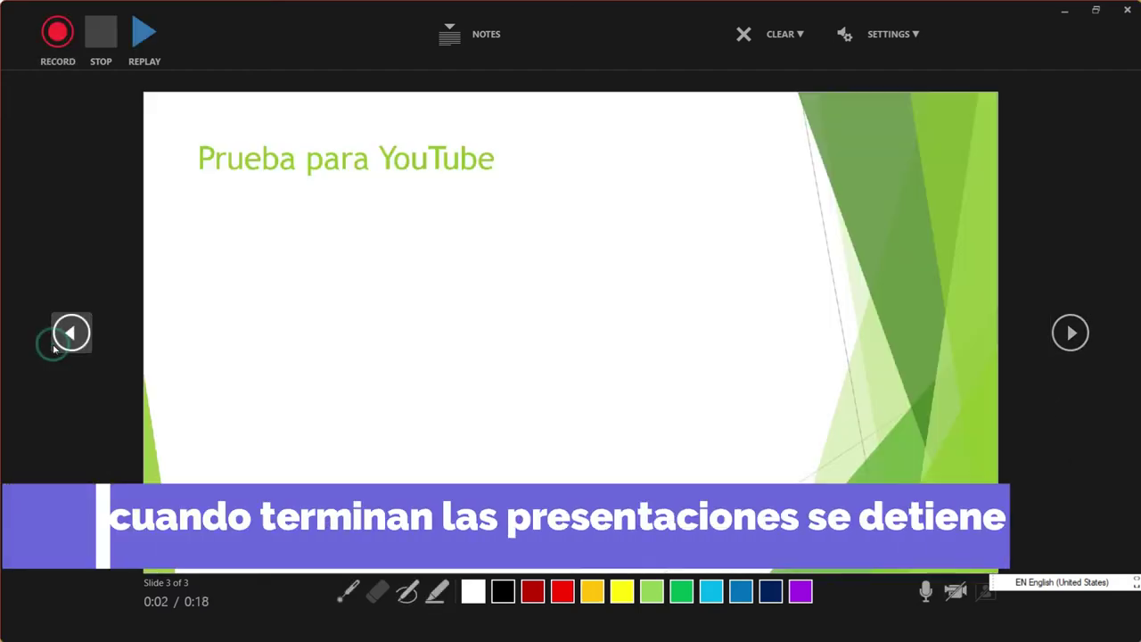
{"action": "left_click", "coordinate": [55, 347]}
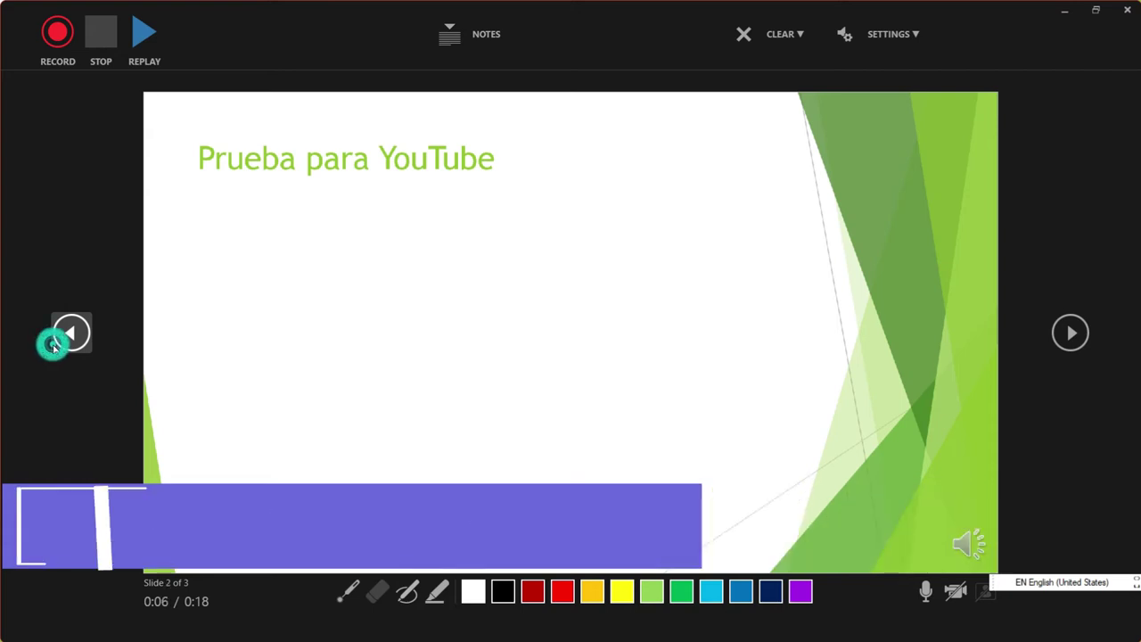
{"action": "left_click", "coordinate": [54, 347]}
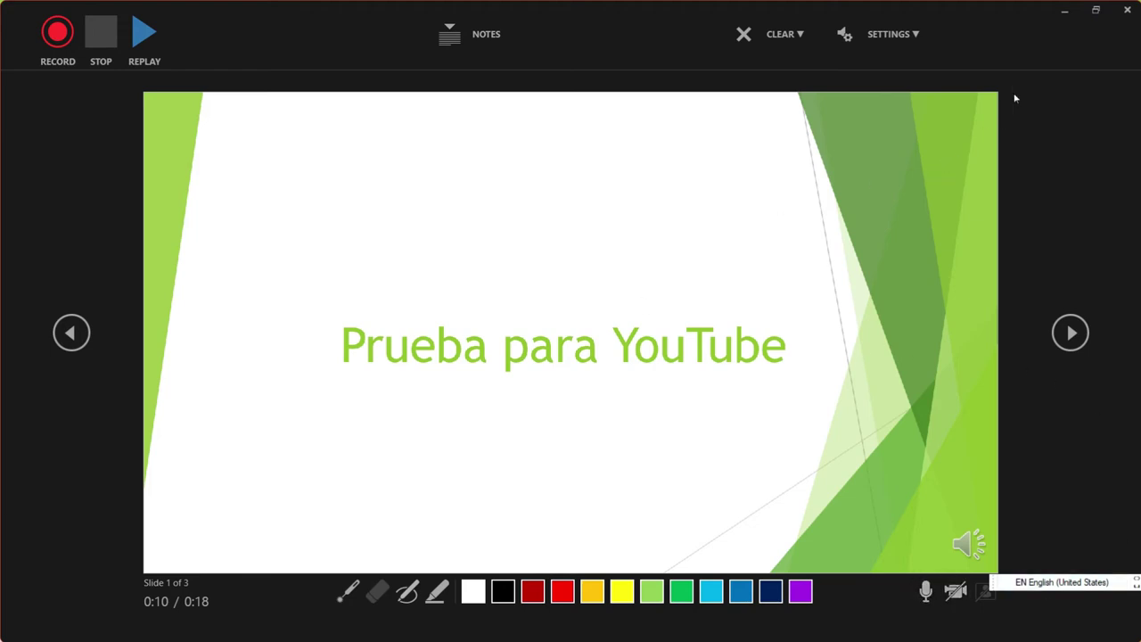
{"action": "left_click", "coordinate": [1095, 9]}
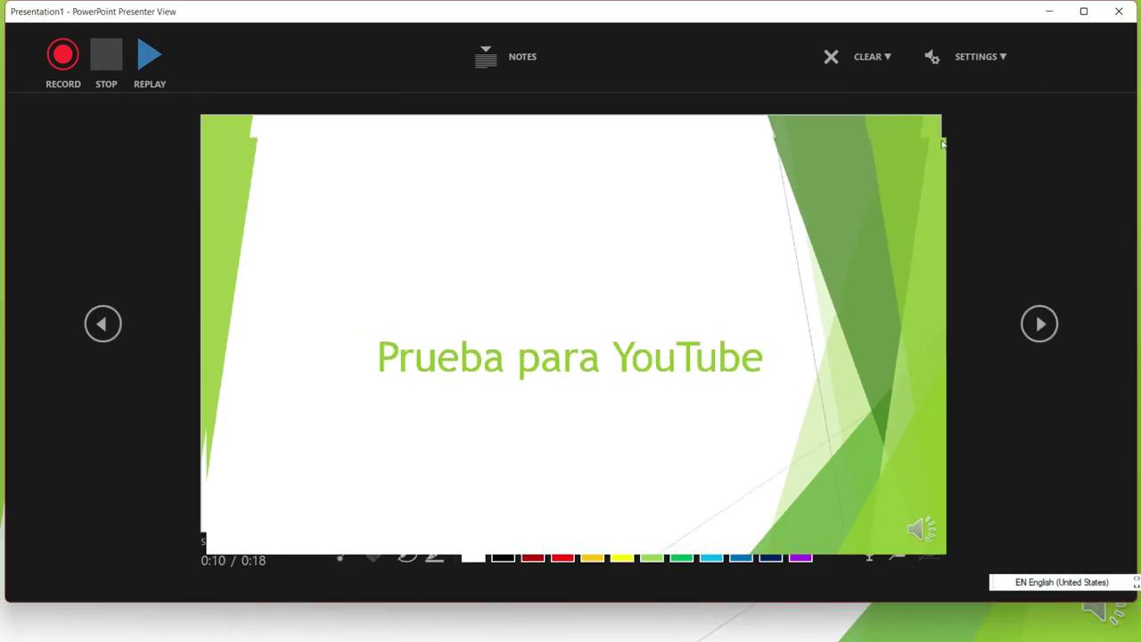
{"action": "left_click", "coordinate": [1082, 11]}
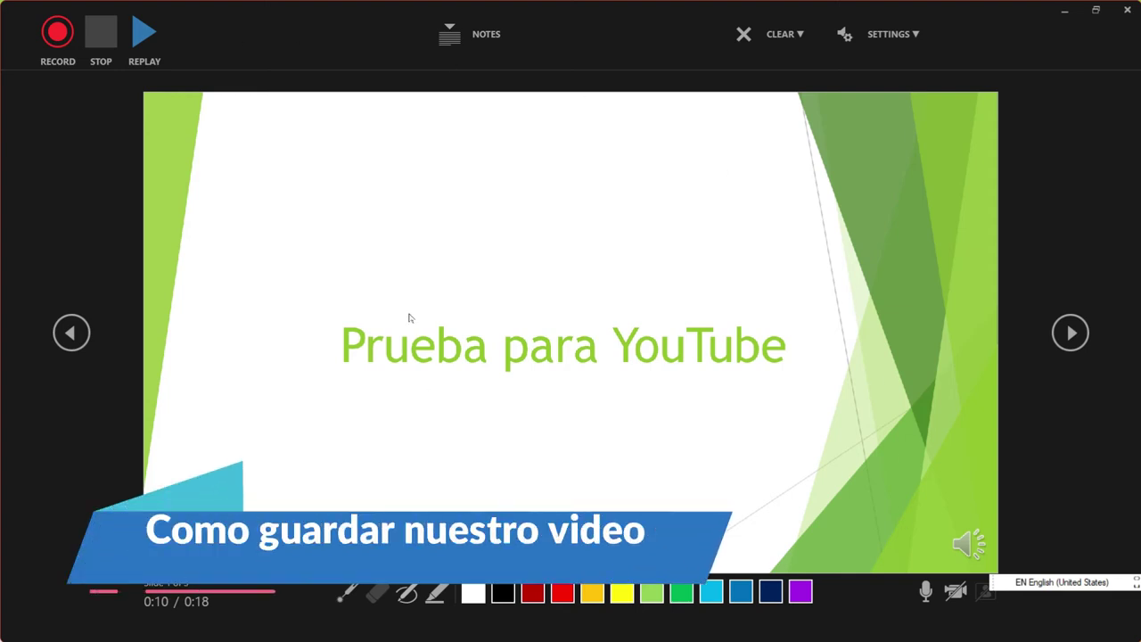
- Replay slide 1's recording, then pause and stop playback
{"action": "left_click", "coordinate": [146, 44]}
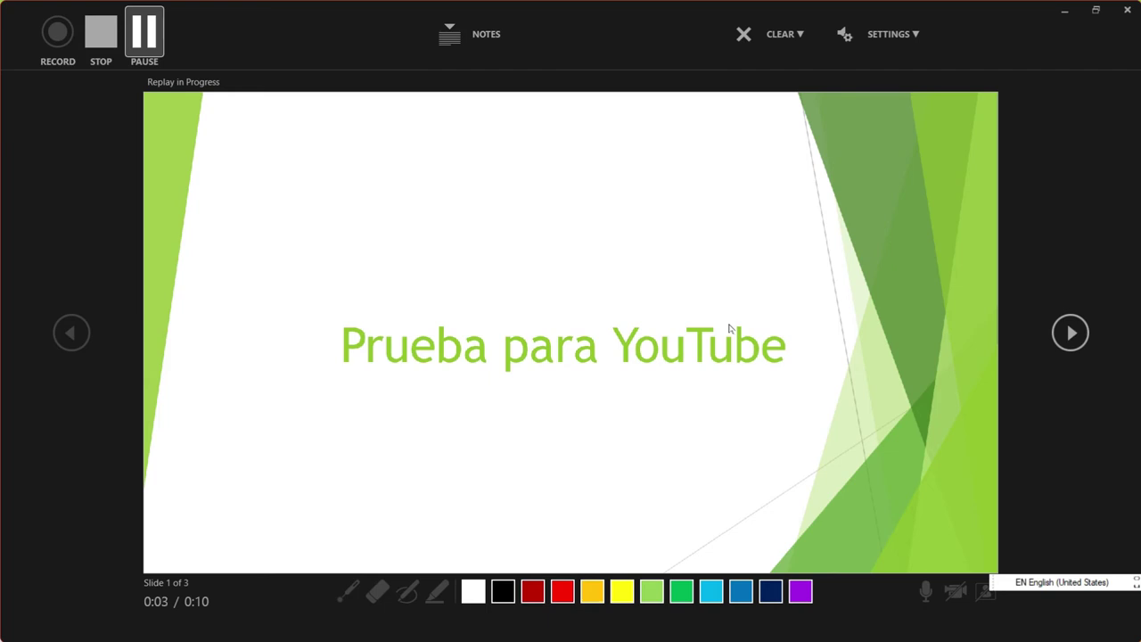
{"action": "left_click", "coordinate": [141, 44]}
{"action": "left_click", "coordinate": [108, 40]}
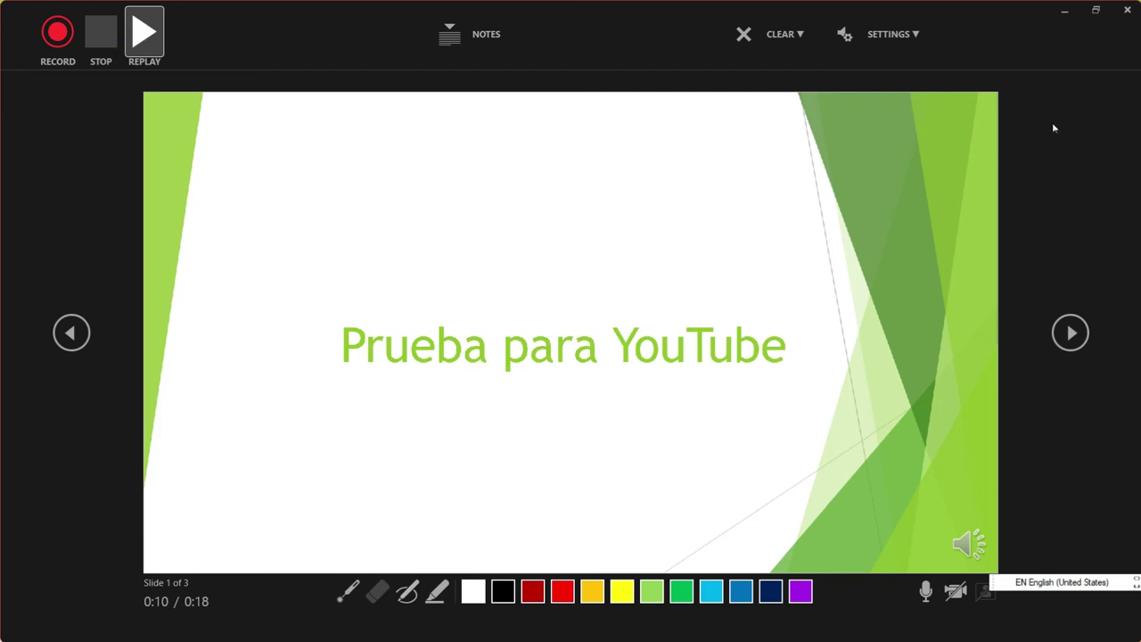
- Close the recording window and choose Export to Video from the Record tab
{"action": "left_click", "coordinate": [1126, 13]}
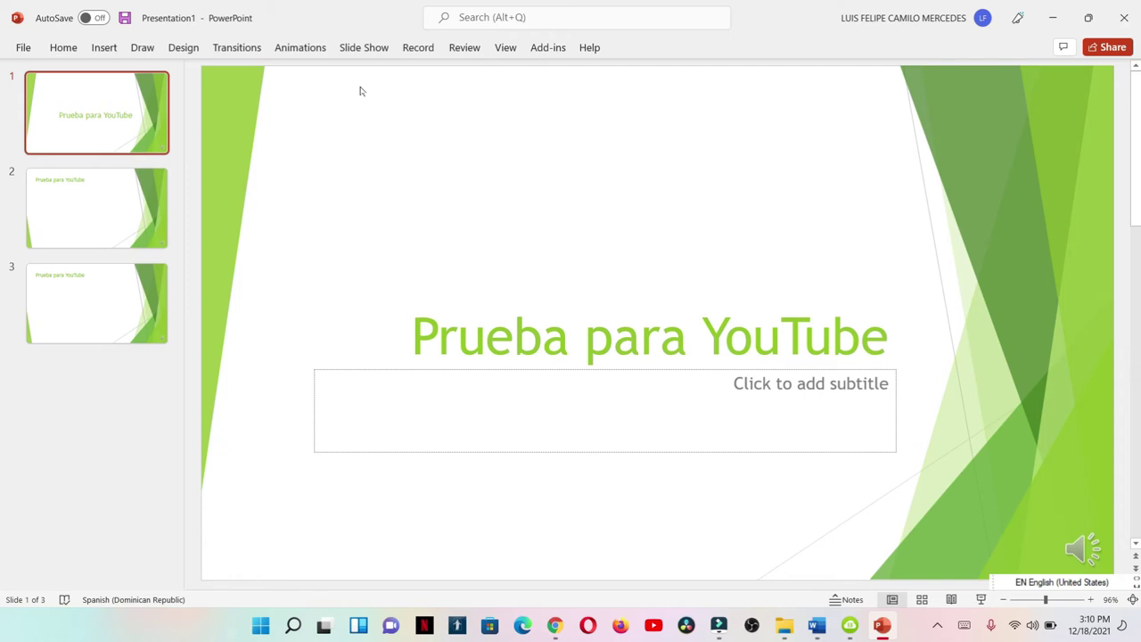
{"action": "left_click", "coordinate": [436, 50]}
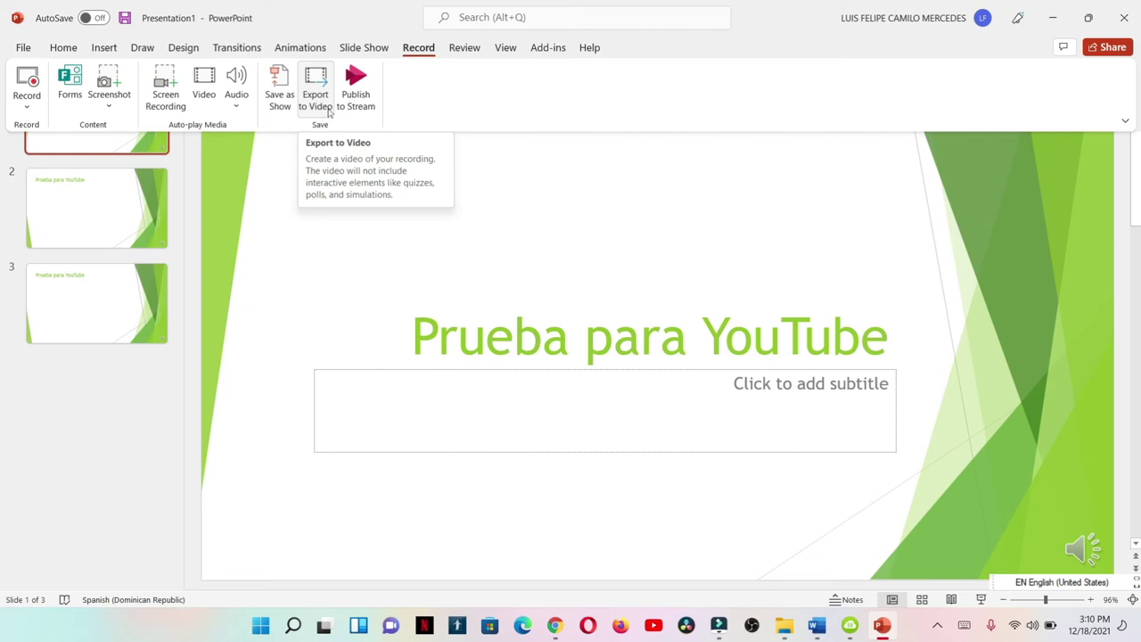
{"action": "left_click", "coordinate": [329, 112]}
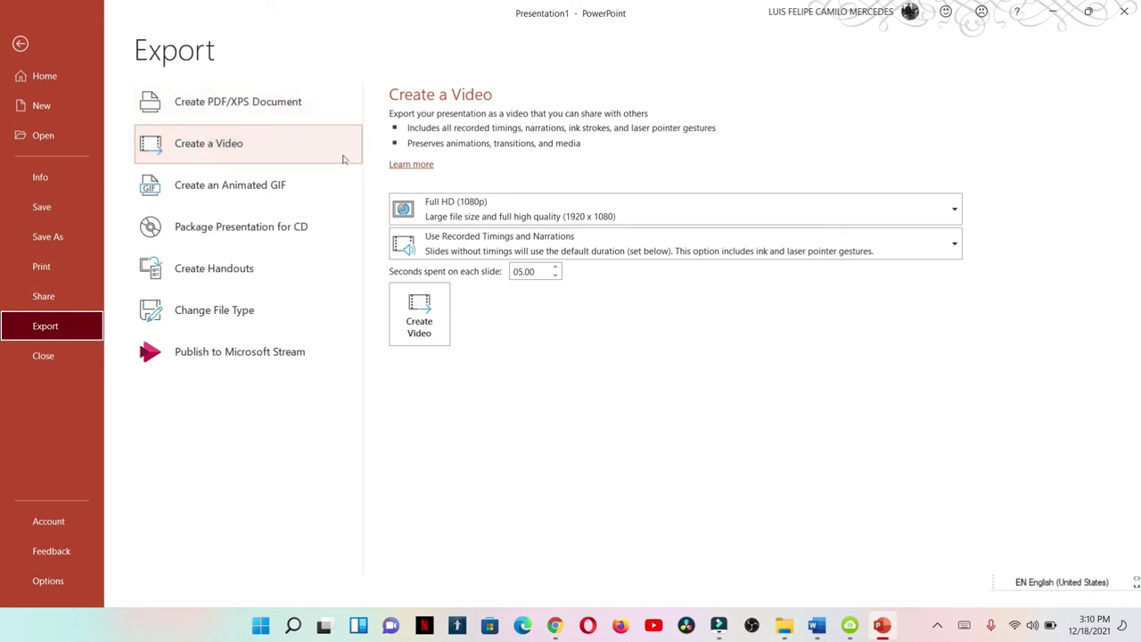
- Keep Full HD (1080p) video quality and choose Create Video
{"action": "left_click", "coordinate": [636, 214]}
{"action": "left_click", "coordinate": [634, 211]}
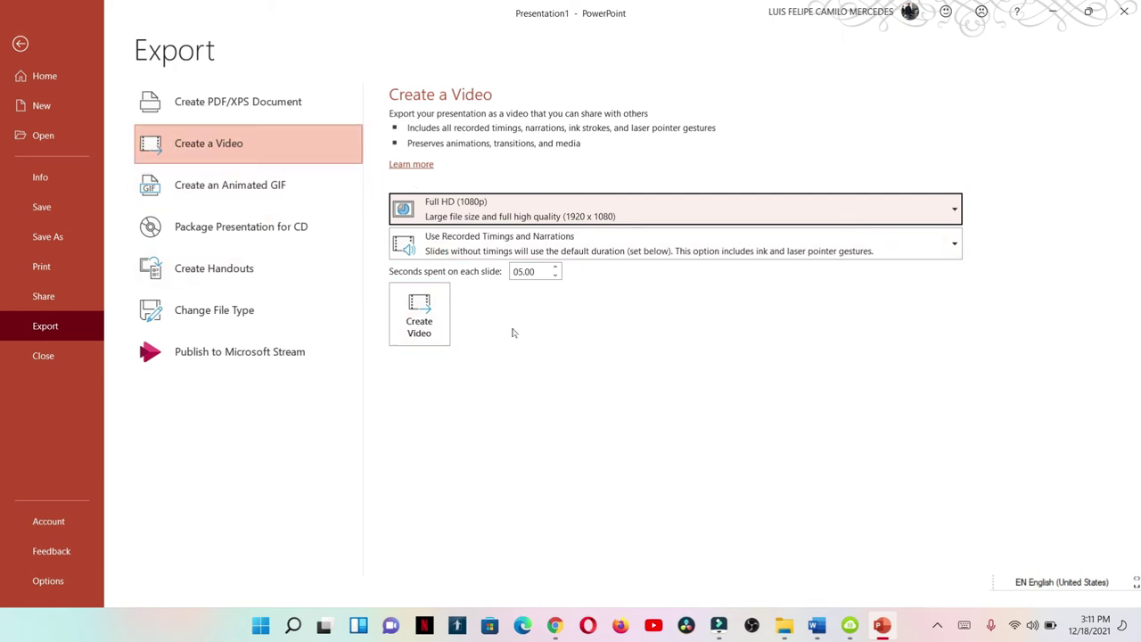
{"action": "left_click", "coordinate": [438, 329]}
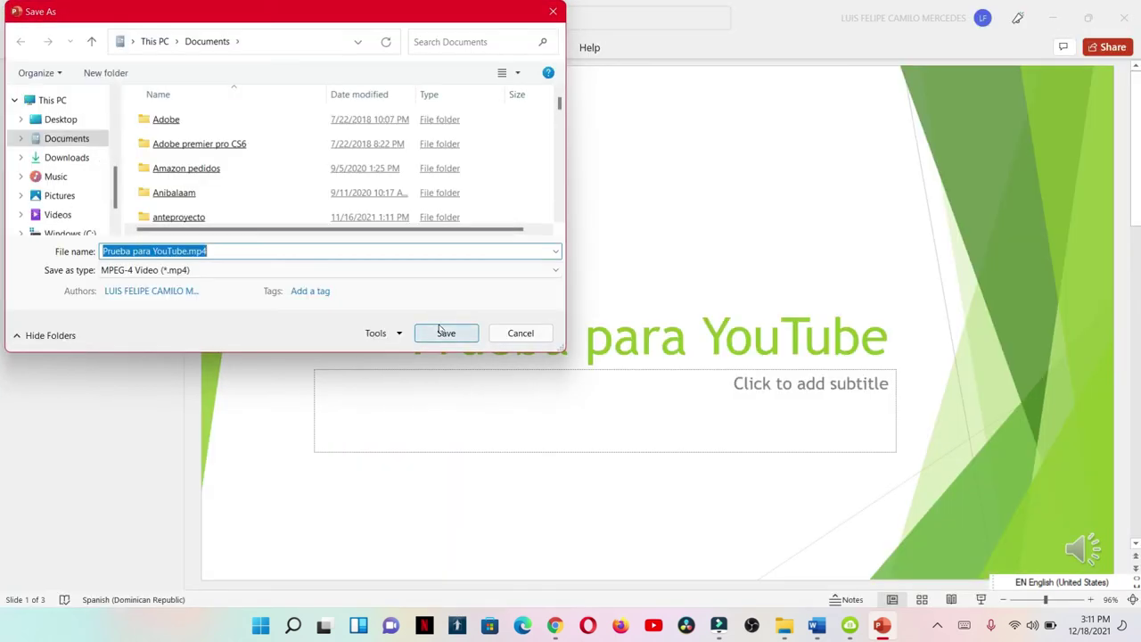
- Save 'Prueba para YouTube.mp4' as MPEG-4 Video on the Desktop
{"action": "left_click", "coordinate": [85, 124]}
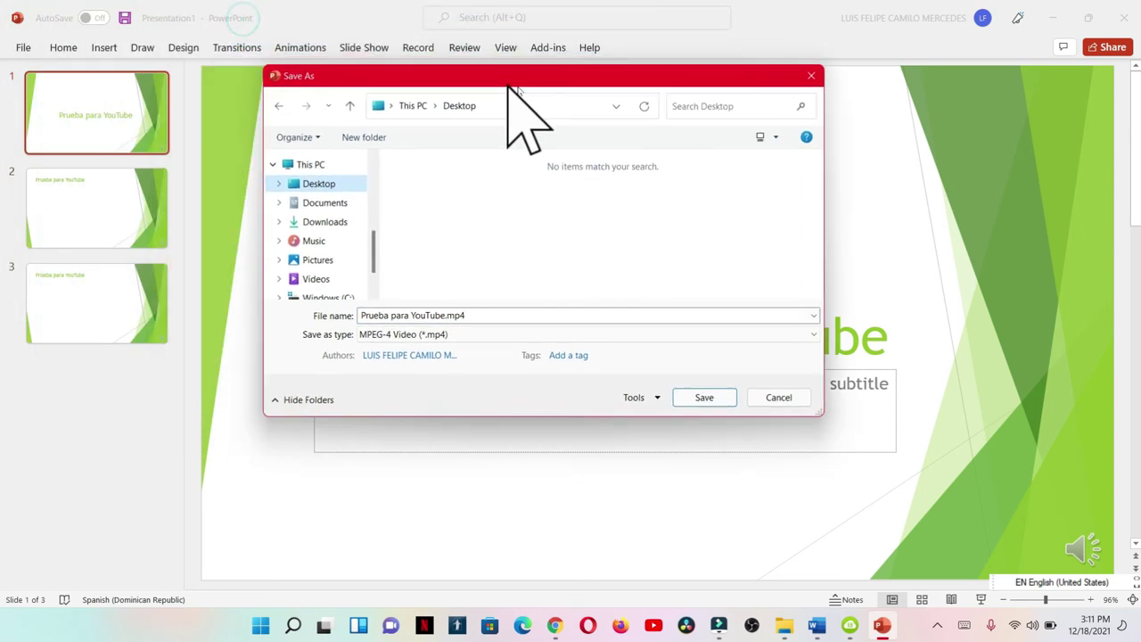
{"action": "left_click_drag", "start_coordinate": [243, 25], "coordinate": [585, 112]}
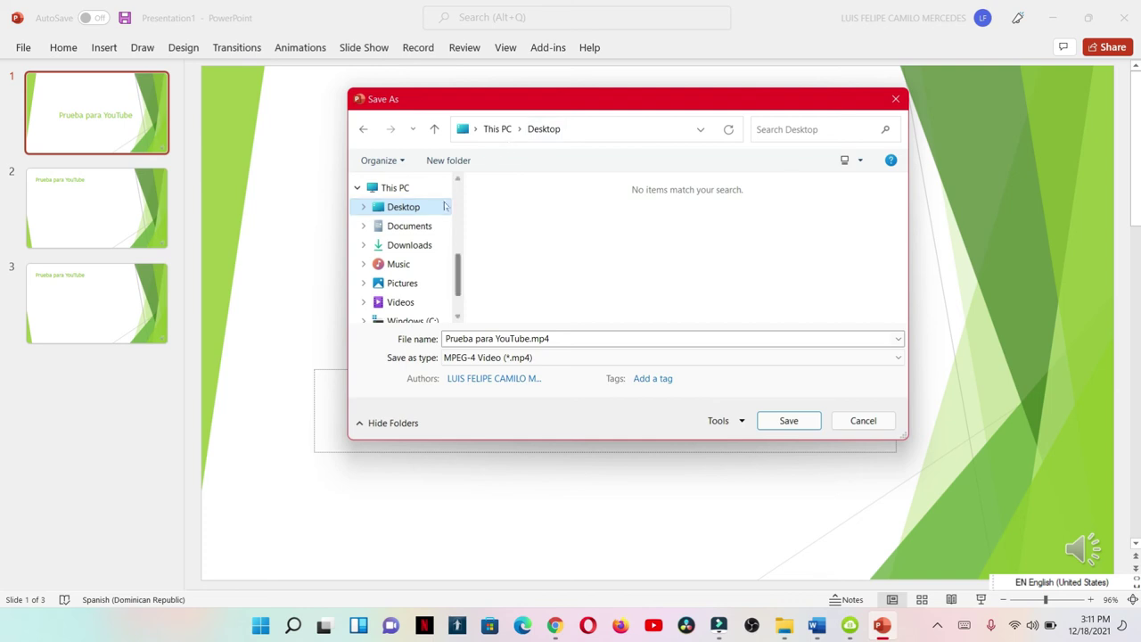
{"action": "left_click", "coordinate": [427, 206]}
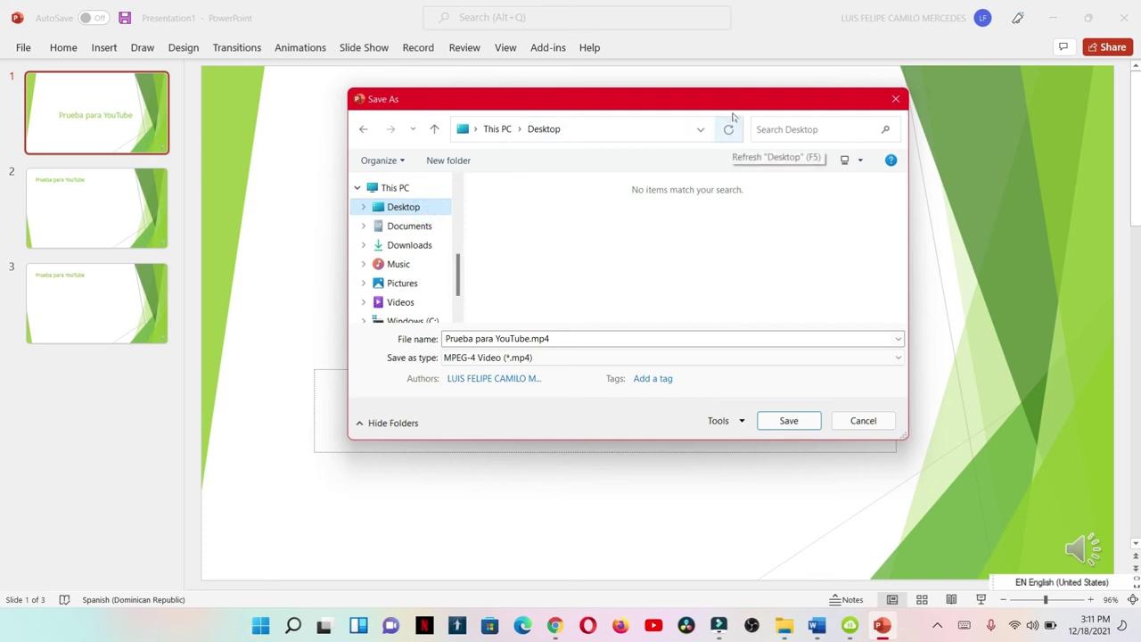
{"action": "left_click_drag", "start_coordinate": [739, 102], "coordinate": [669, 113]}
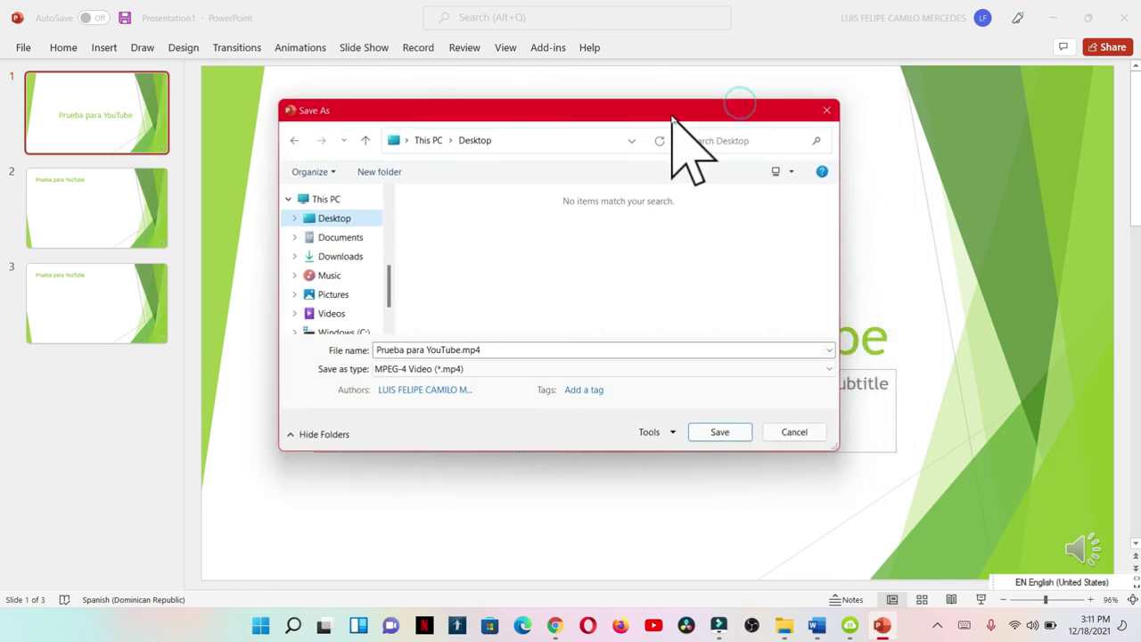
{"action": "left_click", "coordinate": [496, 368]}
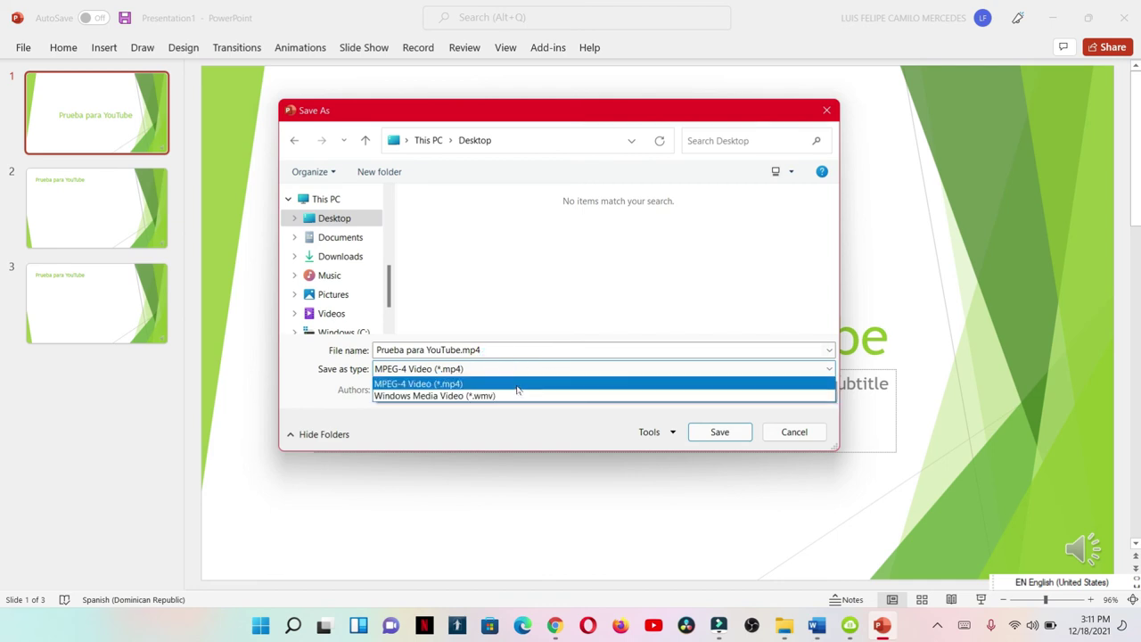
{"action": "left_click", "coordinate": [516, 384]}
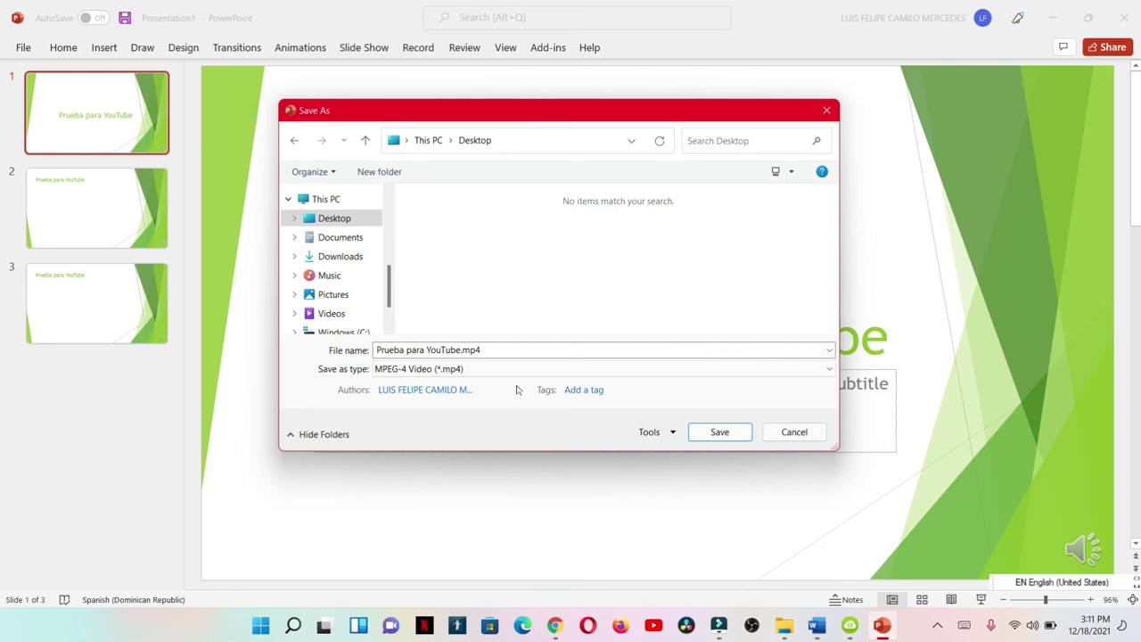
{"action": "left_click", "coordinate": [738, 438]}
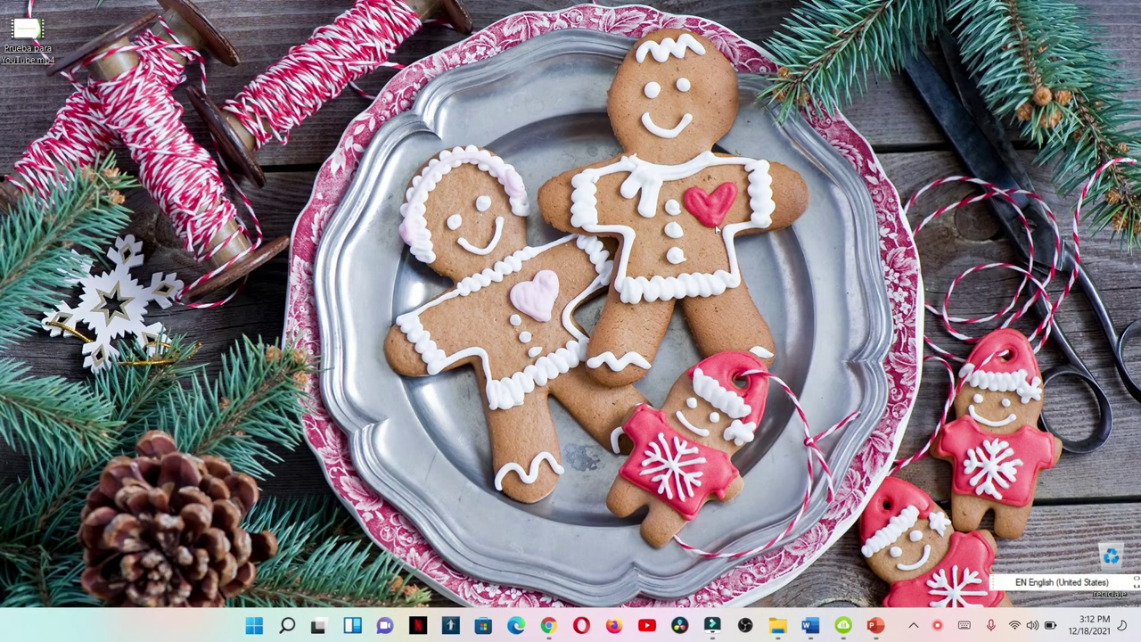
{"action": "double_click", "coordinate": [41, 67]}
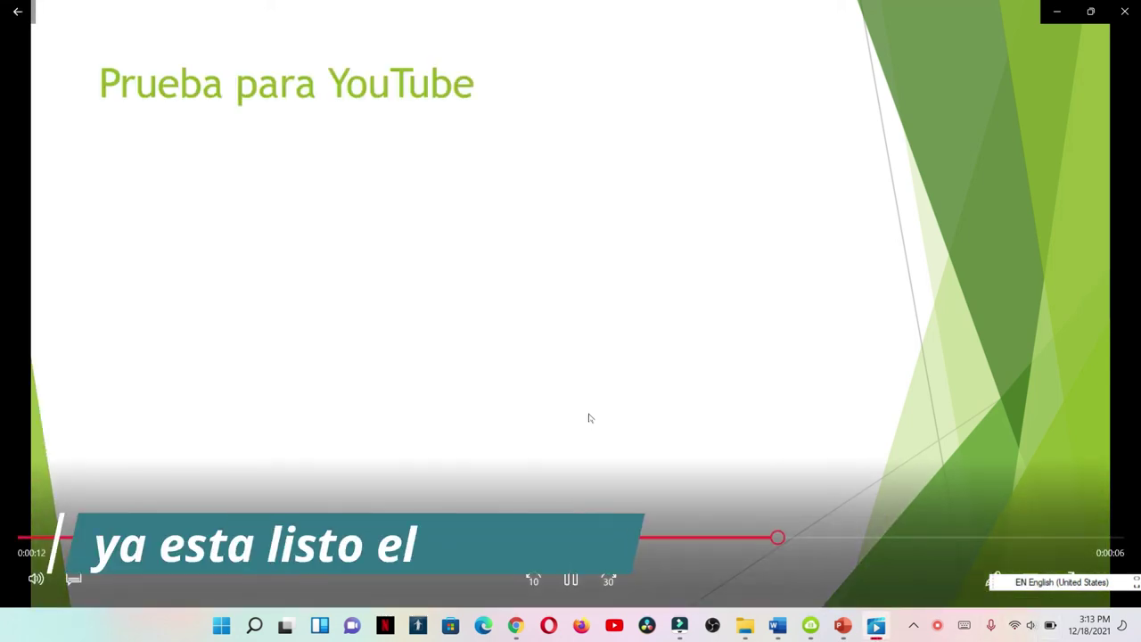
{"action": "scroll", "coordinate": [589, 418], "scroll_direction": "down", "scroll_amount": 2}
{"action": "scroll", "coordinate": [588, 418], "scroll_direction": "up", "scroll_amount": 5}
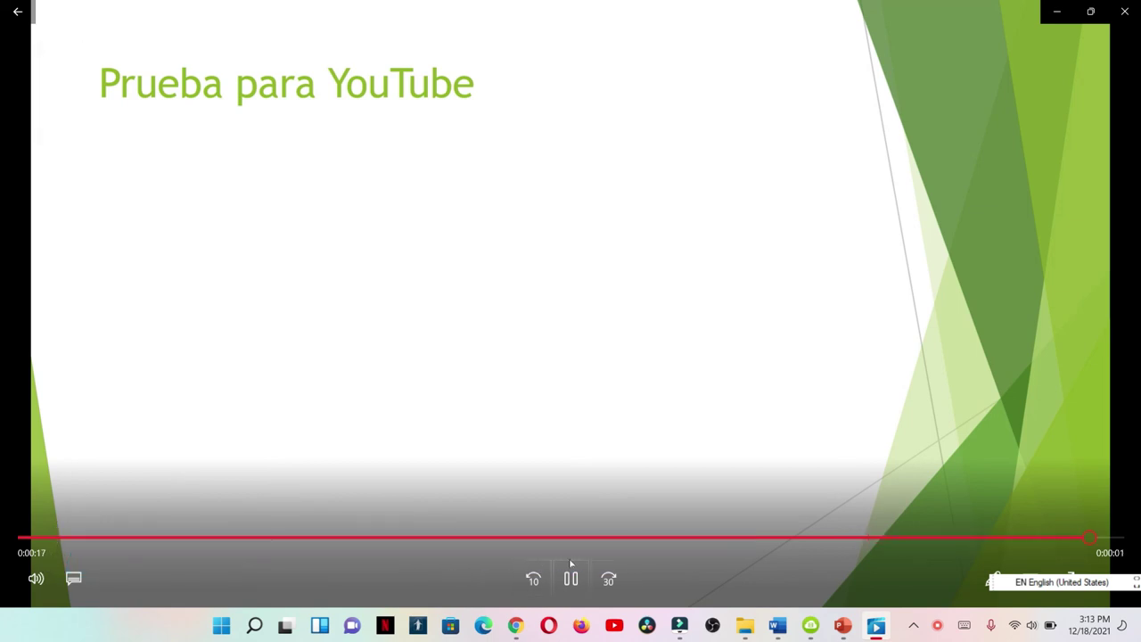
{"action": "left_click", "coordinate": [1125, 10]}
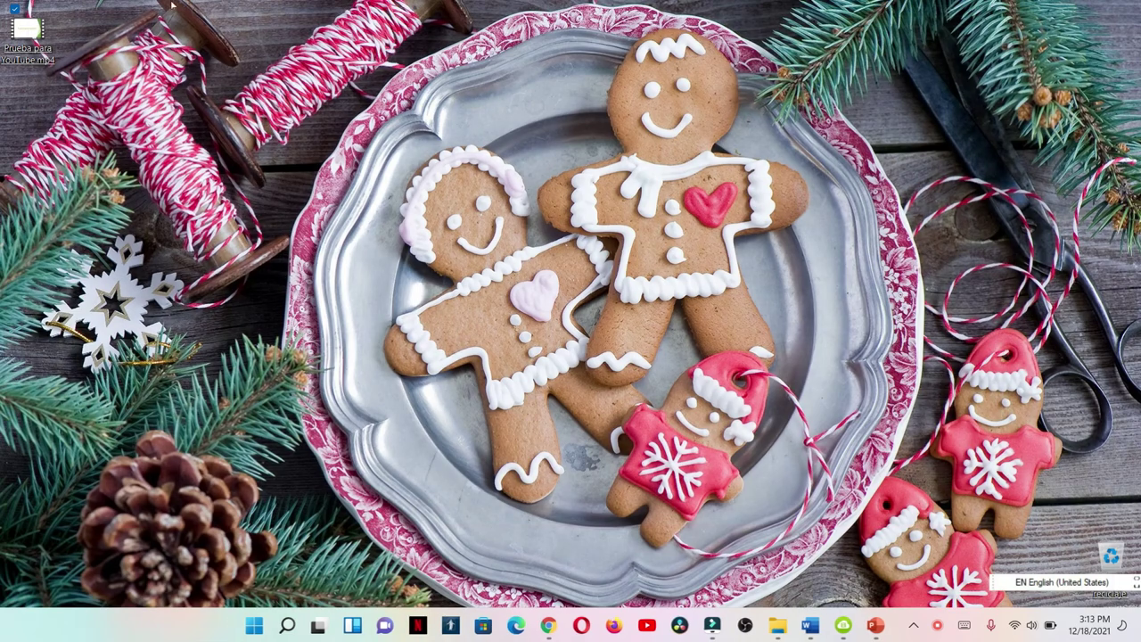
{"action": "double_click", "coordinate": [27, 35]}
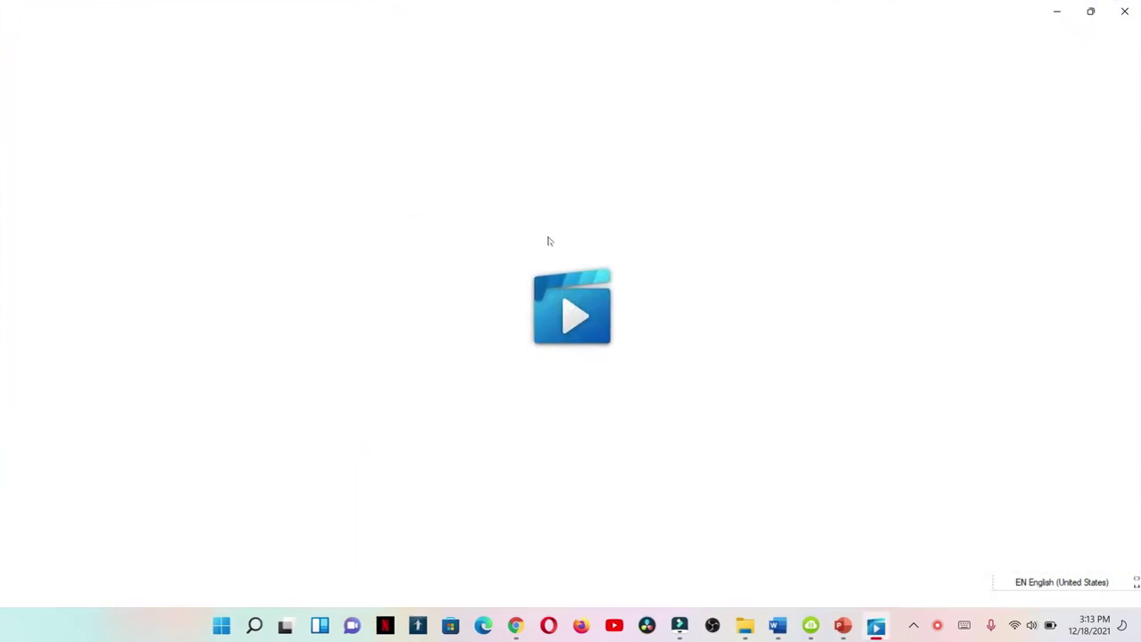